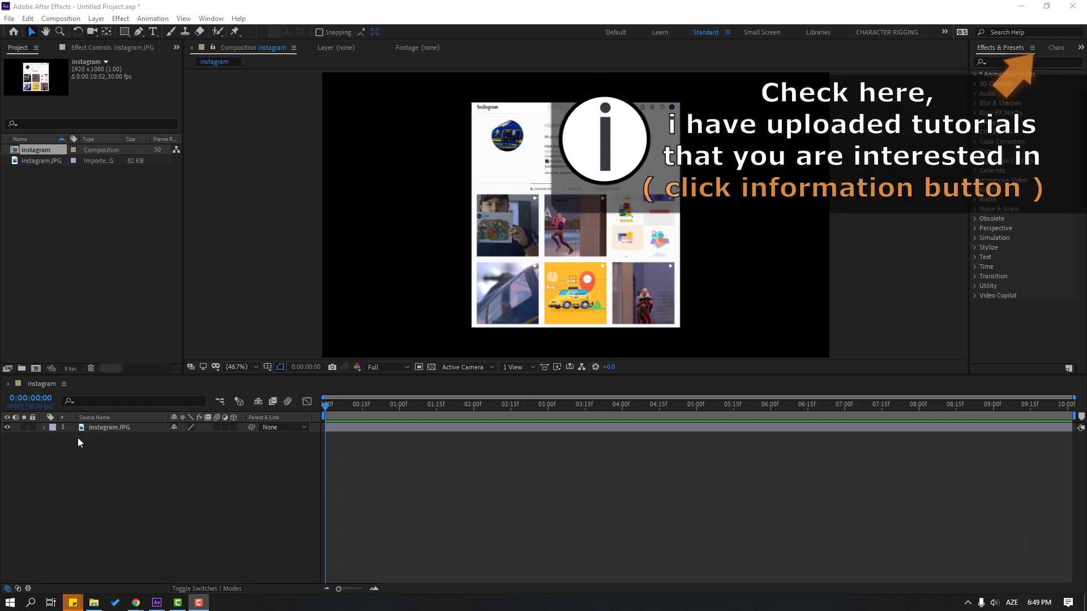
Create a new solid named BG and move it below the instagram.JPG layer
{"action": "right_click", "coordinate": [141, 460]}
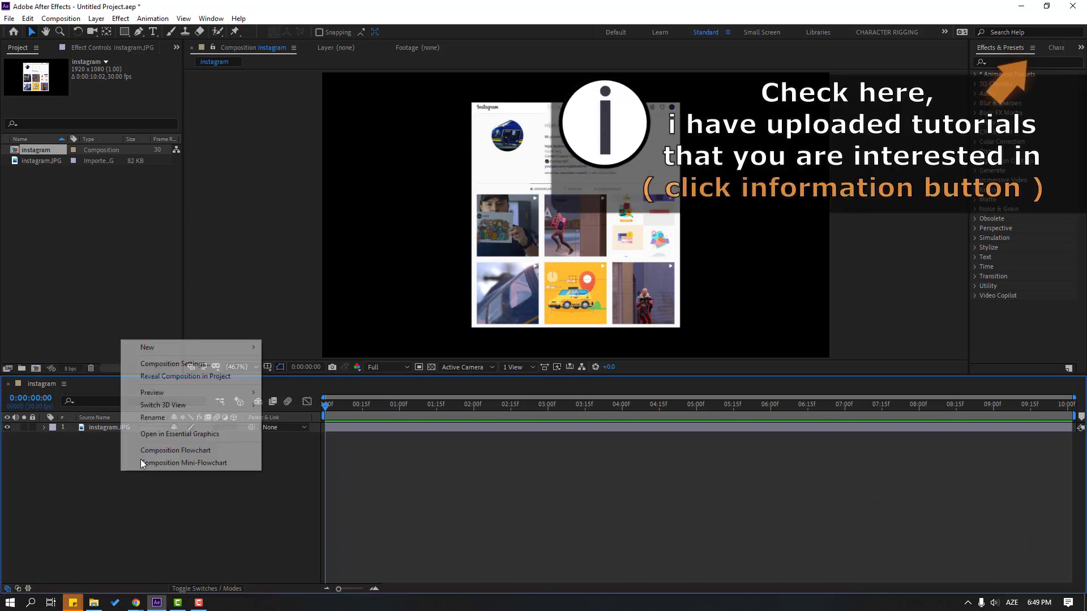
{"action": "mouse_move", "coordinate": [200, 349]}
{"action": "left_click", "coordinate": [307, 376]}
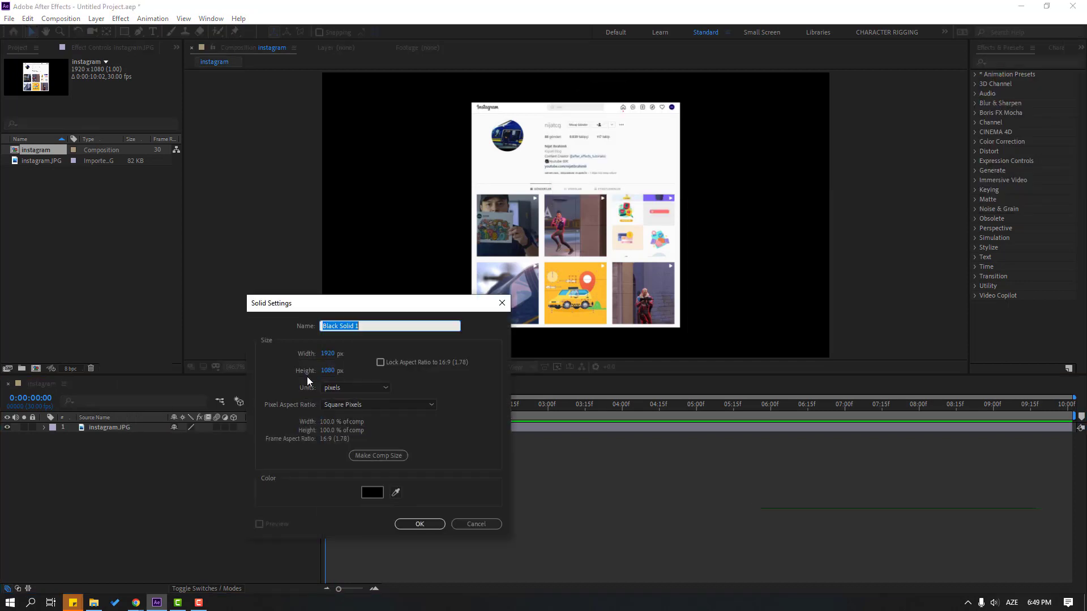
{"action": "type", "text": "BG"}
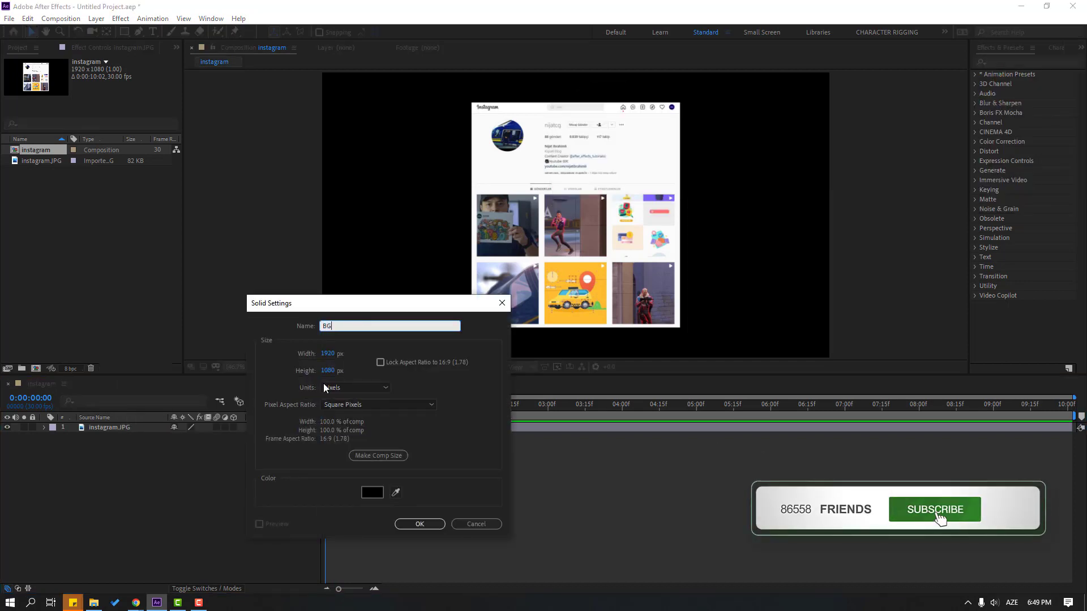
{"action": "left_click", "coordinate": [438, 527]}
{"action": "left_click_drag", "start_coordinate": [102, 428], "coordinate": [120, 450]}
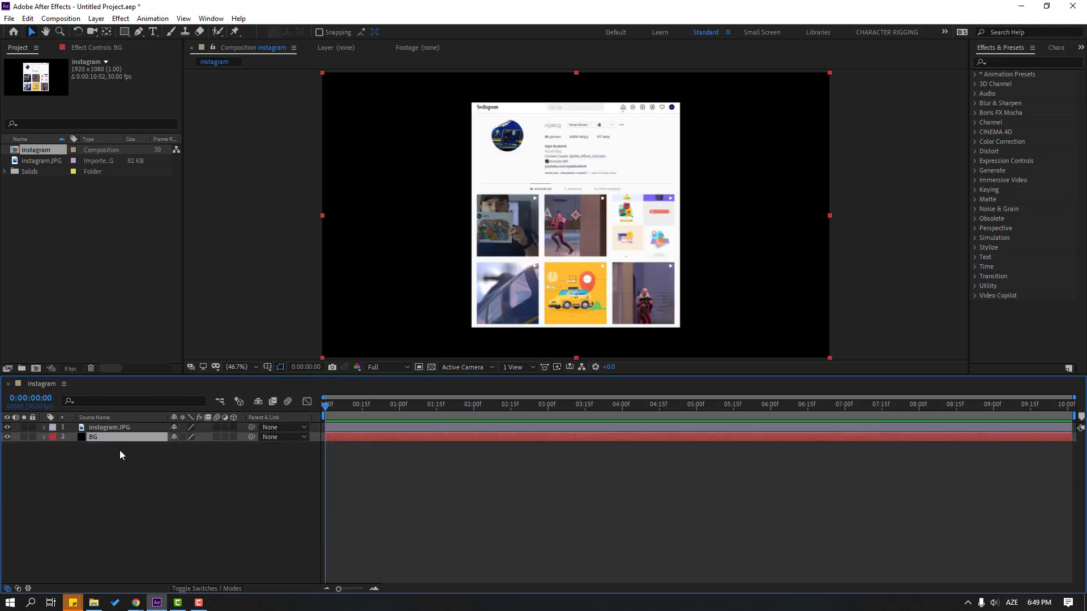
{"action": "left_click", "coordinate": [96, 431]}
{"action": "left_click", "coordinate": [91, 464]}
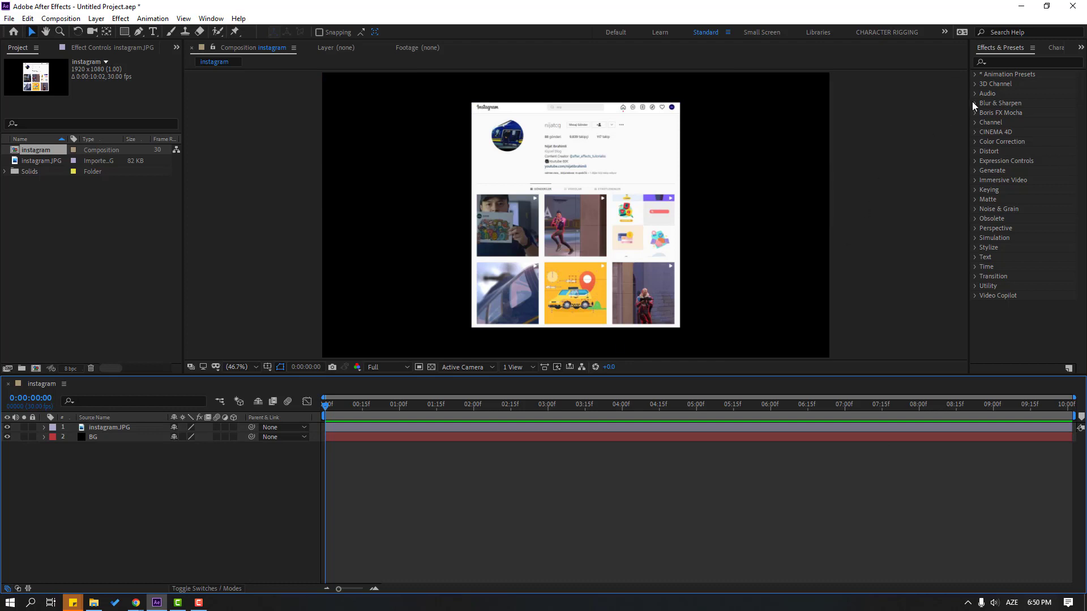
Apply a Fill effect with colour FBFBFB to BG and lock the layer
{"action": "left_click", "coordinate": [1014, 62]}
{"action": "type", "text": "fill"}
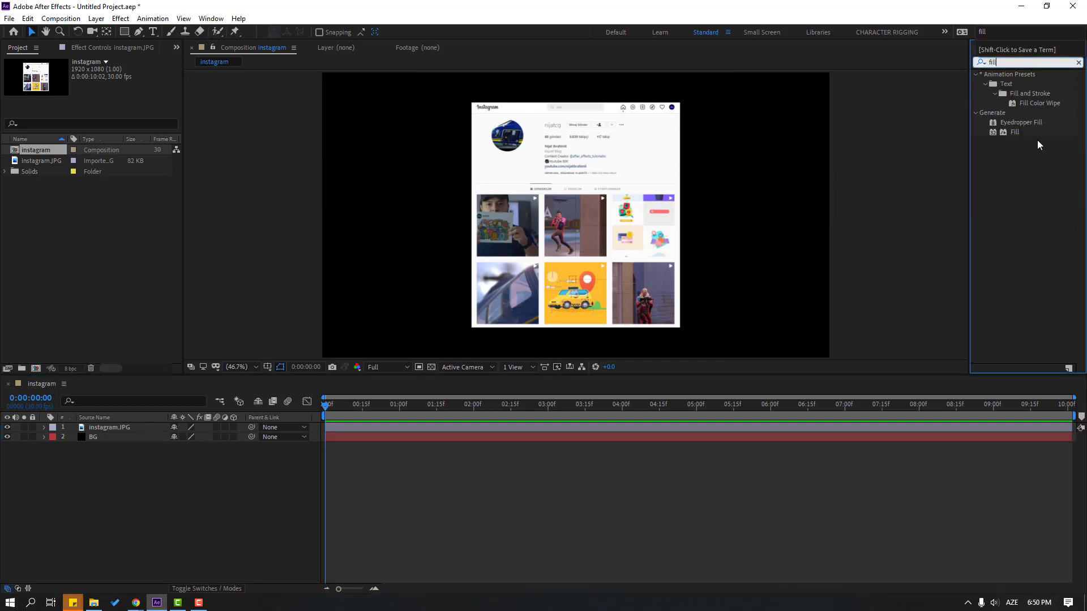
{"action": "left_click_drag", "start_coordinate": [1015, 132], "coordinate": [97, 439]}
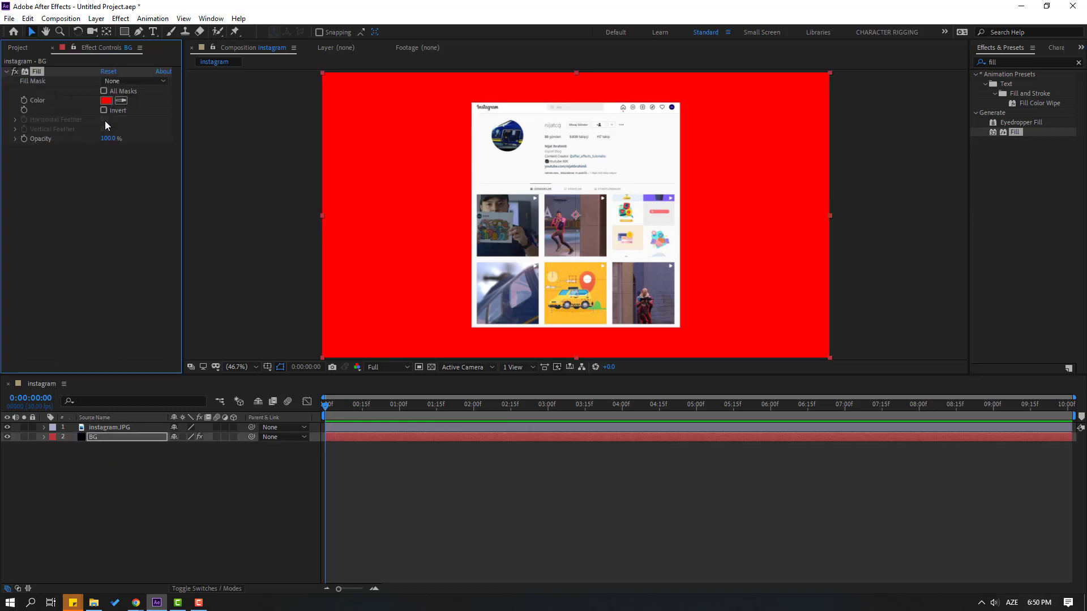
{"action": "left_click", "coordinate": [106, 101]}
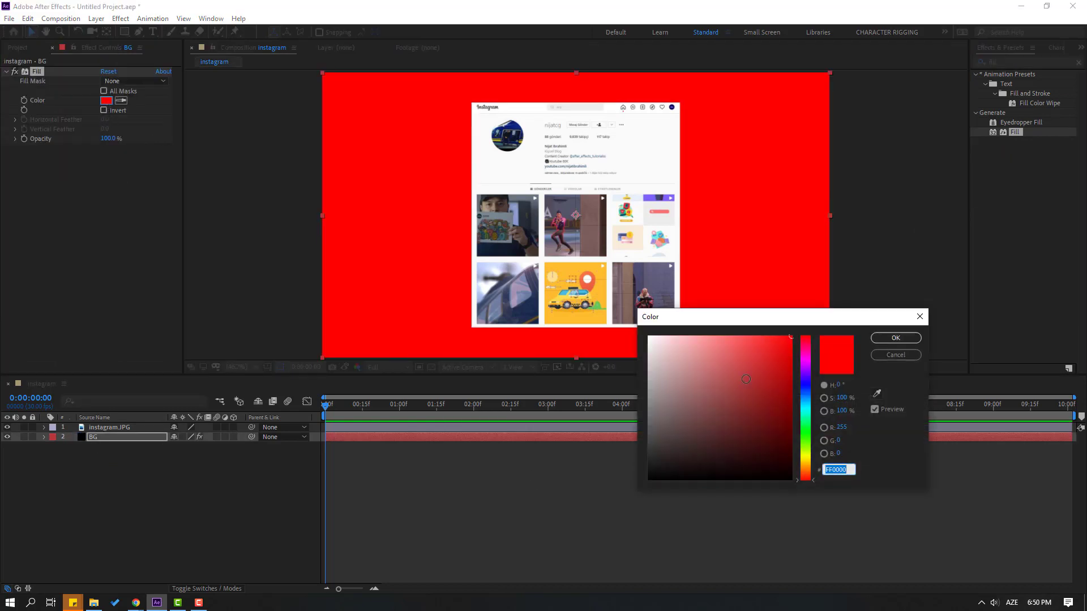
{"action": "left_click_drag", "start_coordinate": [701, 365], "coordinate": [650, 338]}
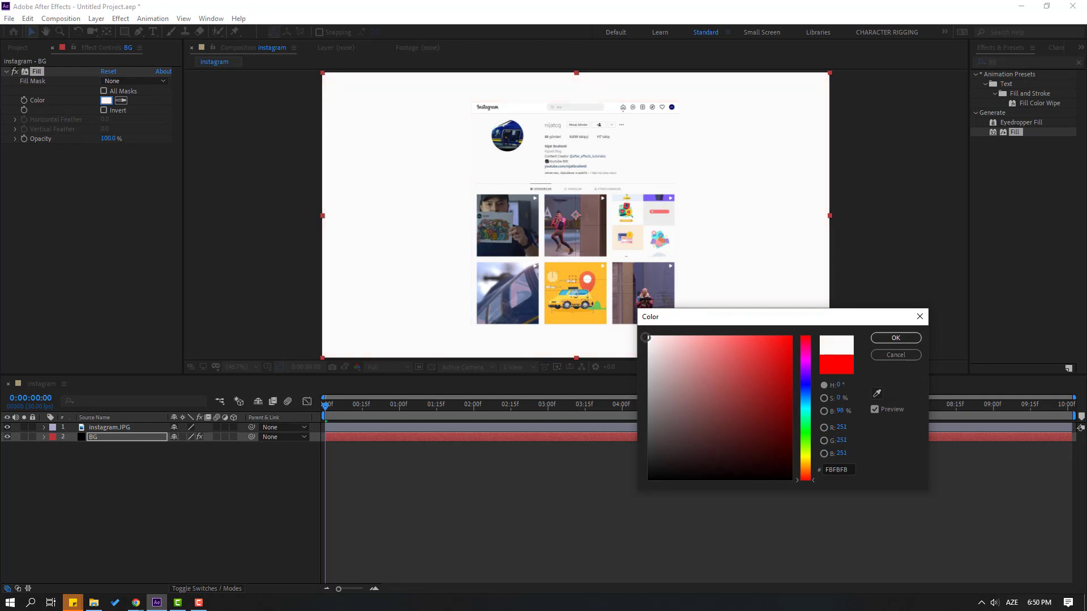
{"action": "left_click", "coordinate": [895, 339]}
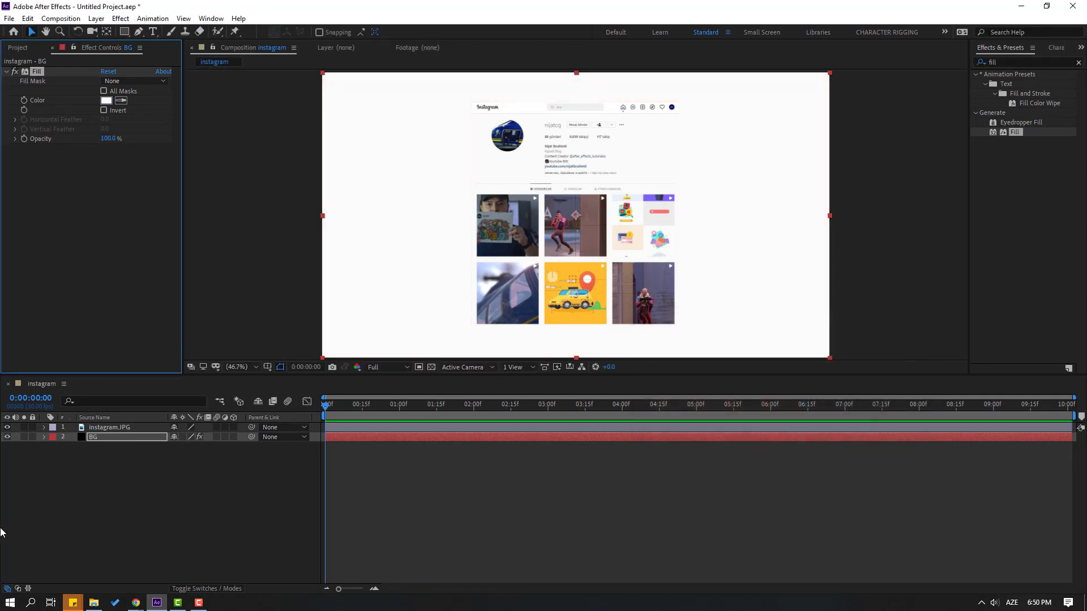
{"action": "left_click", "coordinate": [33, 440]}
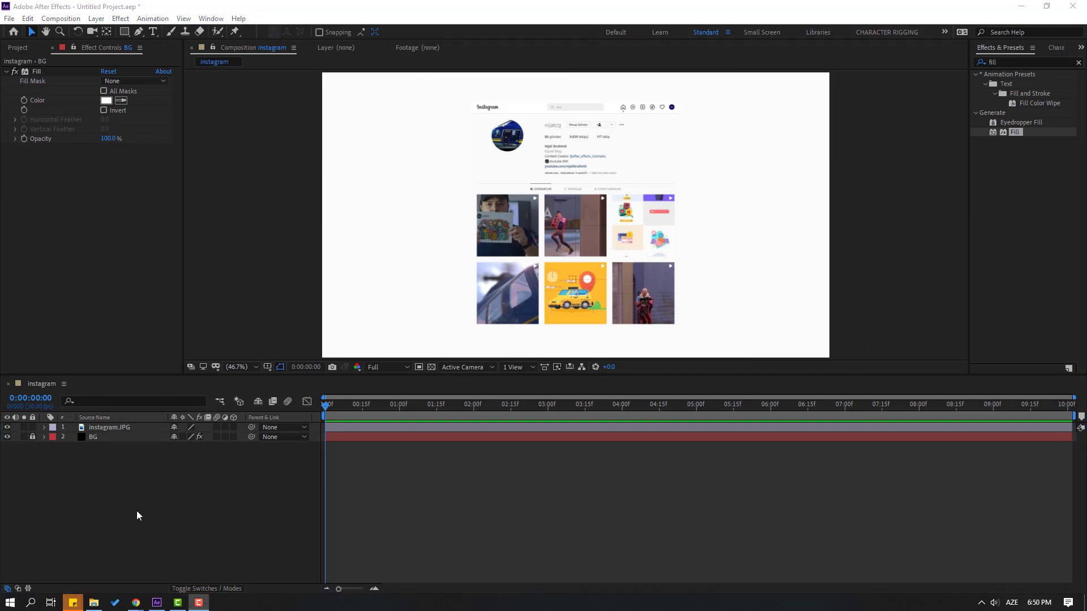
Duplicate the instagram.JPG layer with Ctrl+D and center the post grid in the viewer
{"action": "left_click", "coordinate": [107, 431]}
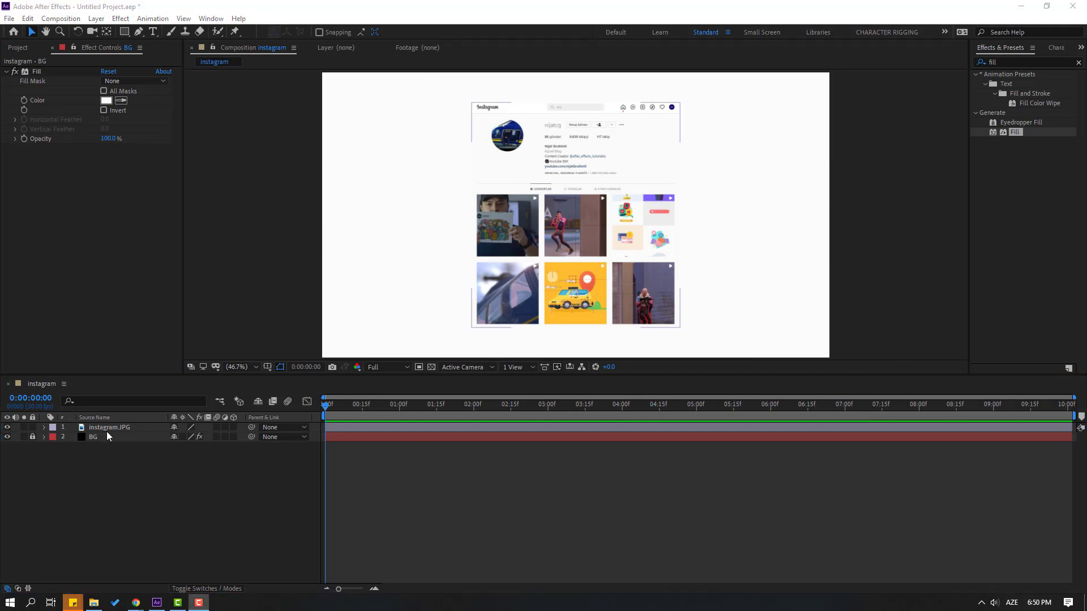
{"action": "left_click", "coordinate": [114, 431]}
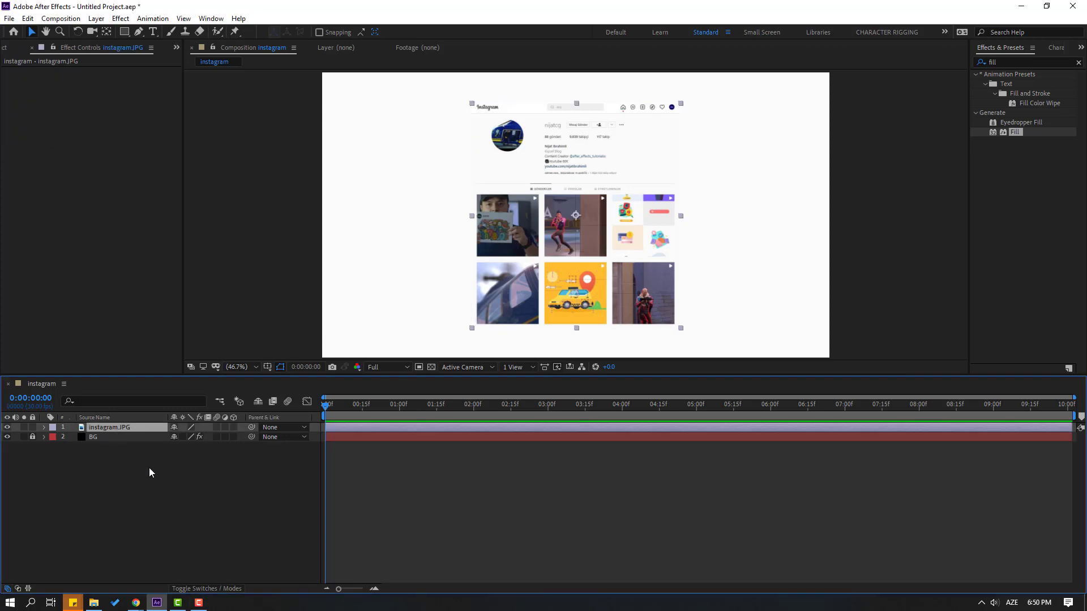
{"action": "key", "text": "ctrl+d"}
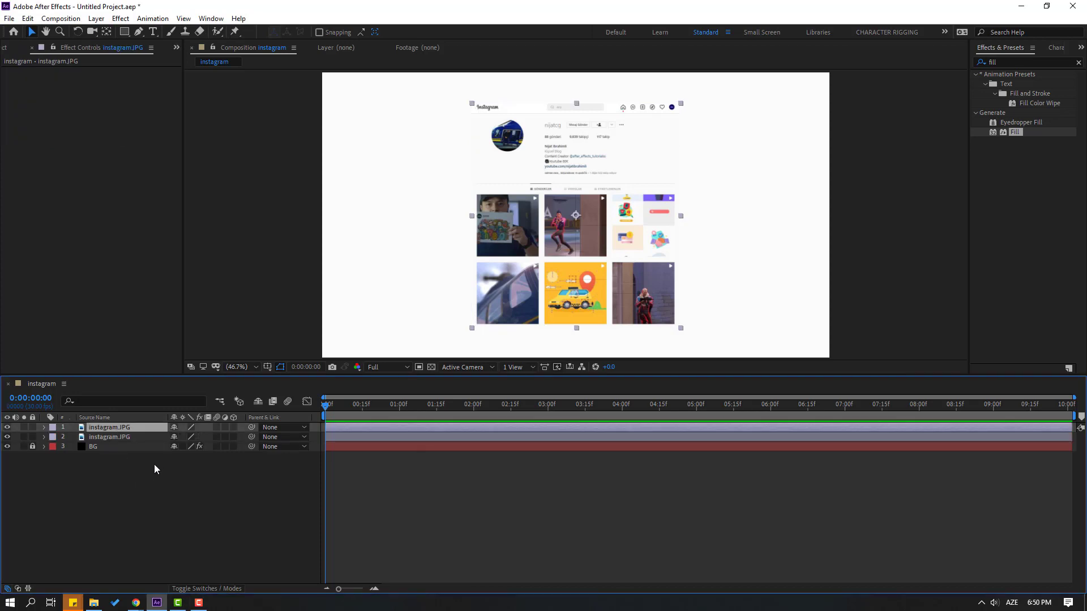
{"action": "scroll", "coordinate": [588, 222], "scroll_direction": "up", "scroll_amount": 3}
{"action": "scroll", "coordinate": [586, 225], "scroll_direction": "up", "scroll_amount": 1}
{"action": "scroll", "coordinate": [570, 287], "scroll_direction": "down", "scroll_amount": 3}
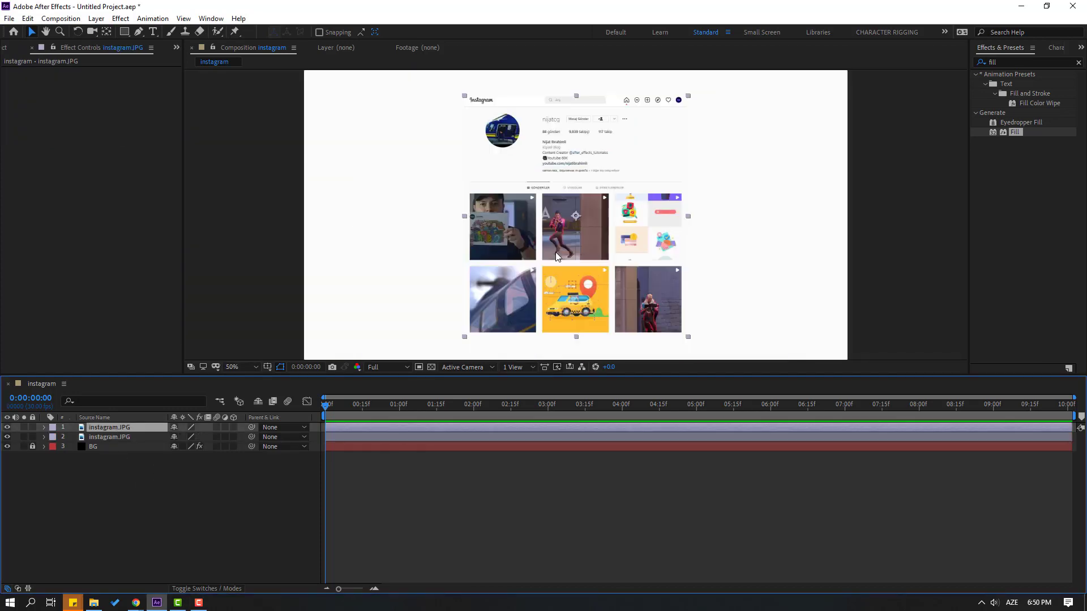
{"action": "scroll", "coordinate": [555, 253], "scroll_direction": "up", "scroll_amount": 2}
{"action": "left_click_drag", "start_coordinate": [586, 269], "coordinate": [532, 249]}
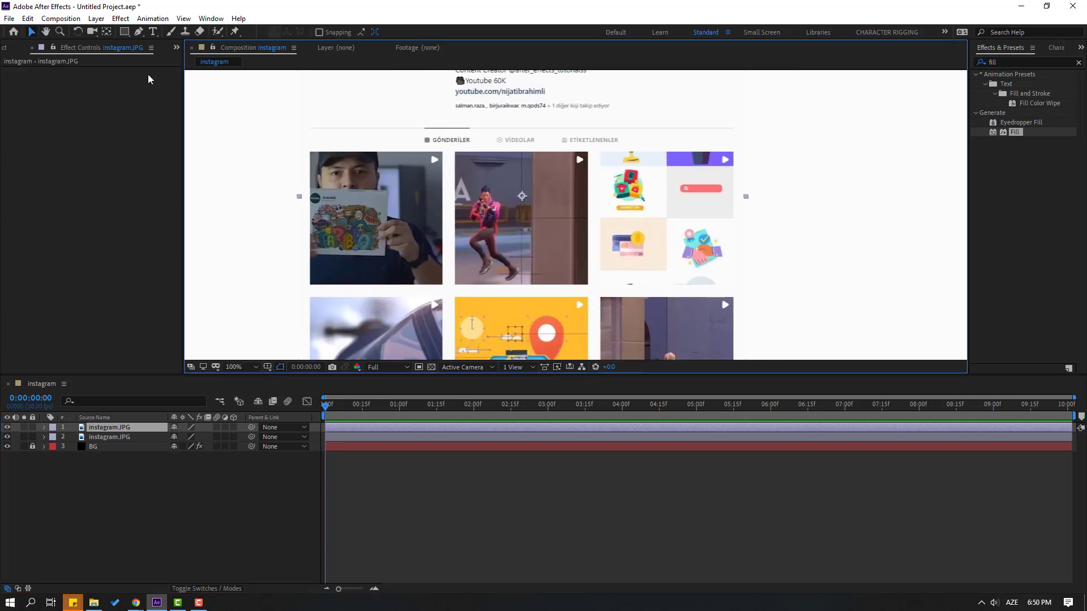
Draw a rectangular mask around the second post and rename the top layer MASK
{"action": "left_click", "coordinate": [126, 34]}
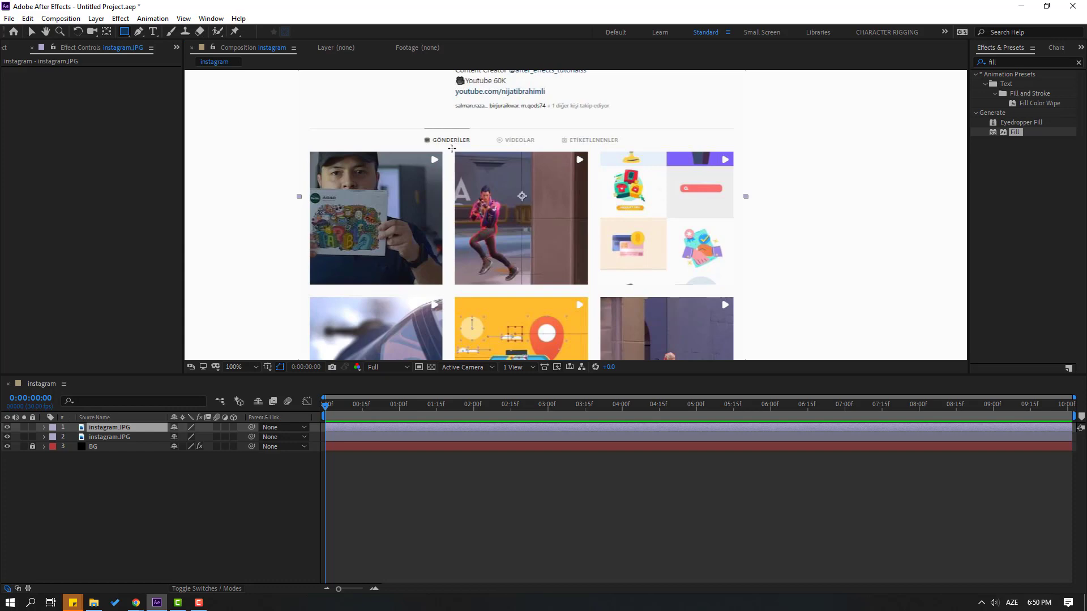
{"action": "mouse_move", "coordinate": [452, 149]}
{"action": "left_mouse_down"}
{"action": "mouse_move", "coordinate": [540, 252]}
{"action": "mouse_move", "coordinate": [590, 288]}
{"action": "left_mouse_up"}
{"action": "left_click", "coordinate": [32, 32]}
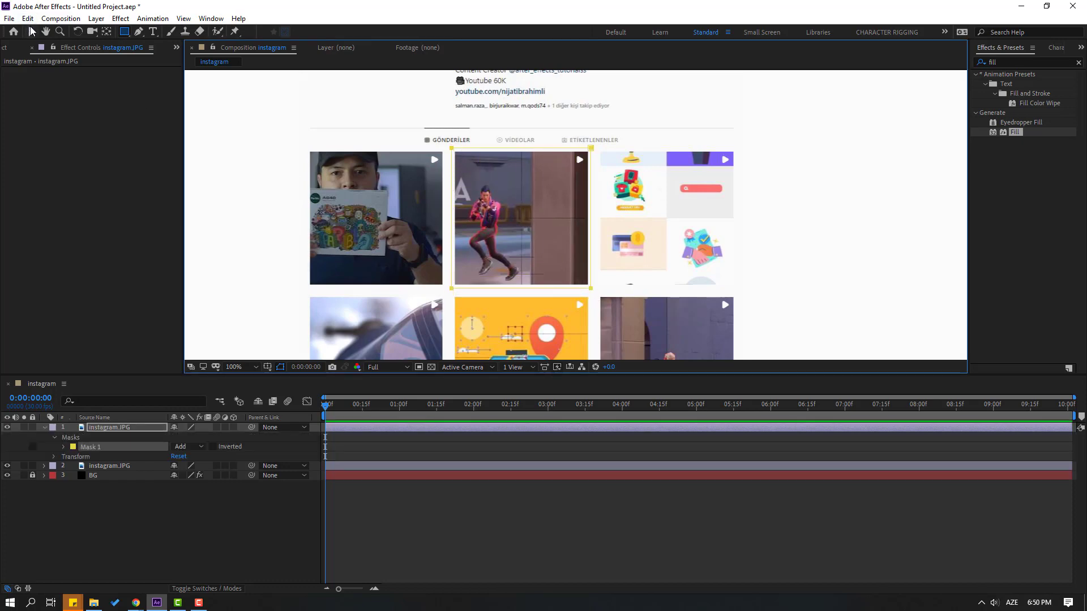
{"action": "left_click", "coordinate": [123, 428]}
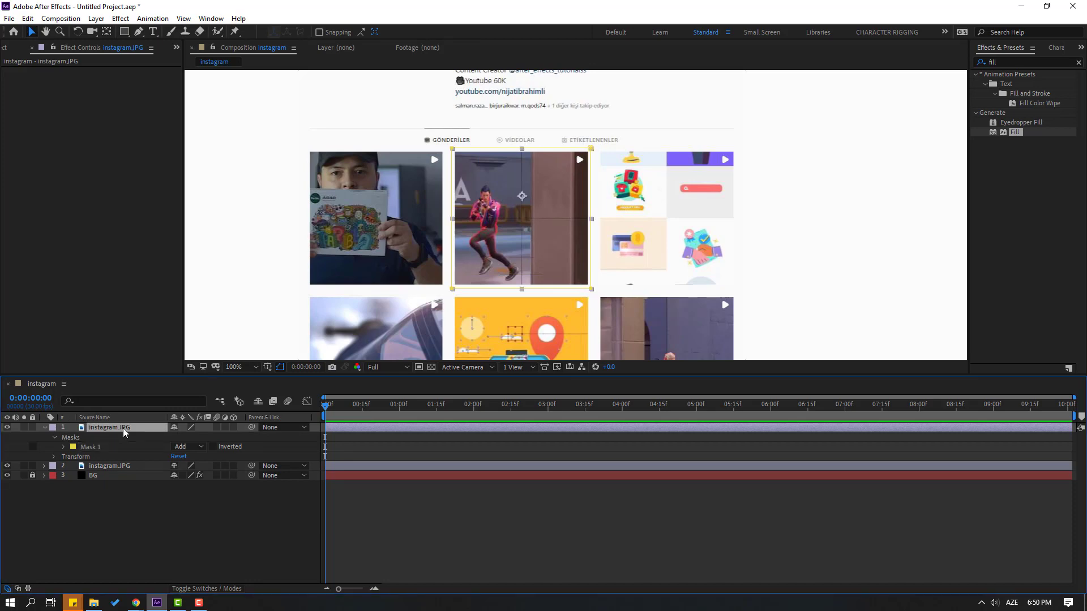
{"action": "key", "text": "Return"}
{"action": "type", "text": "MASK"}
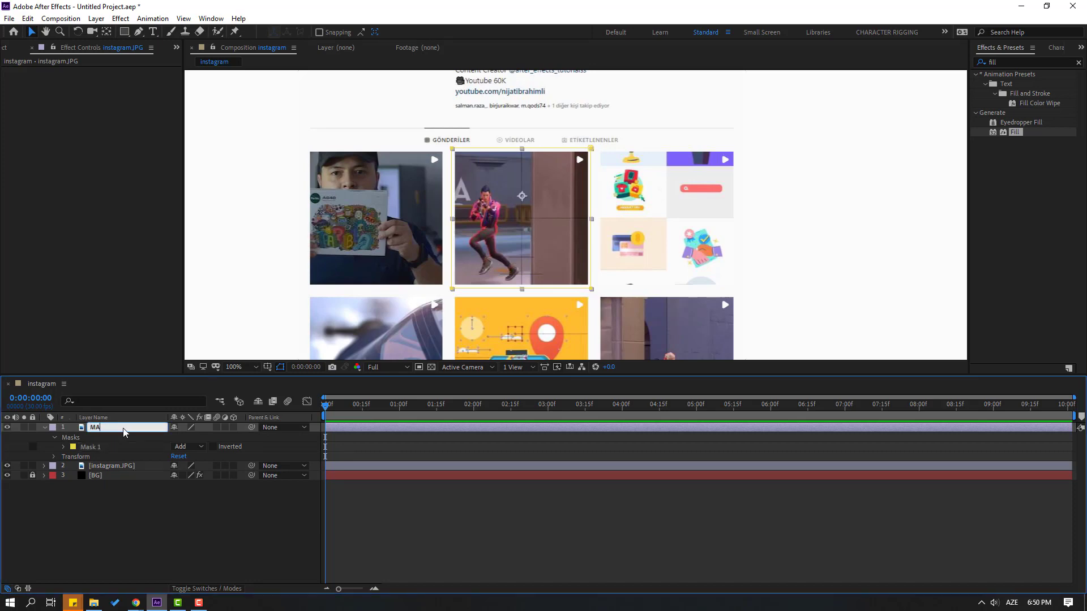
{"action": "key", "text": "Return"}
{"action": "left_click", "coordinate": [45, 428]}
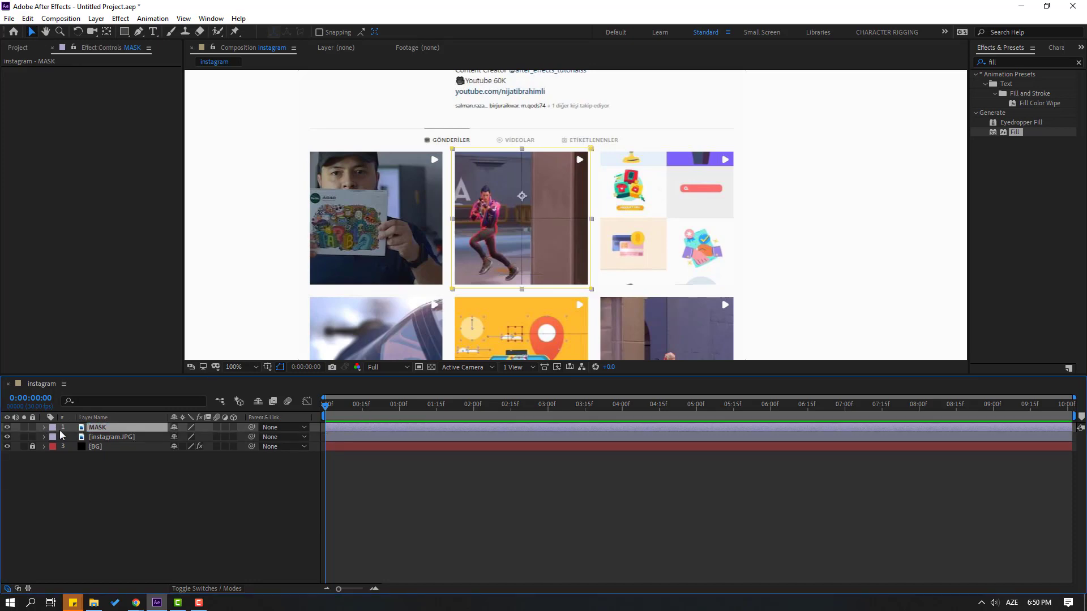
{"action": "left_click", "coordinate": [7, 446]}
Keyframe MASK's Scale at 100% on frame 7 and 225% on frame 25
{"action": "left_click", "coordinate": [102, 531]}
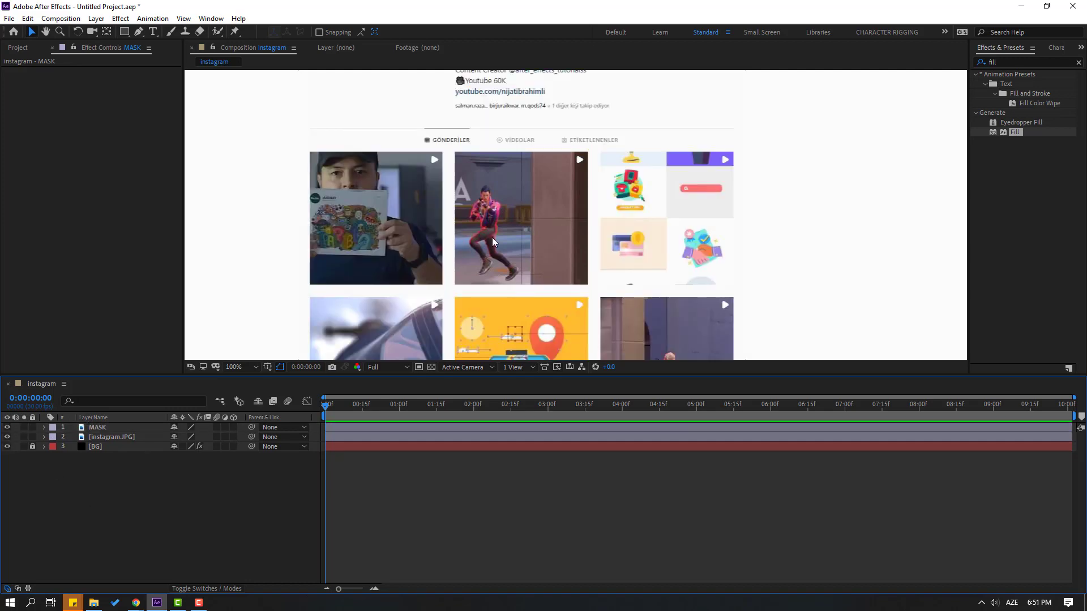
{"action": "key", "text": "comma"}
{"action": "key", "text": "comma"}
{"action": "left_click", "coordinate": [97, 429]}
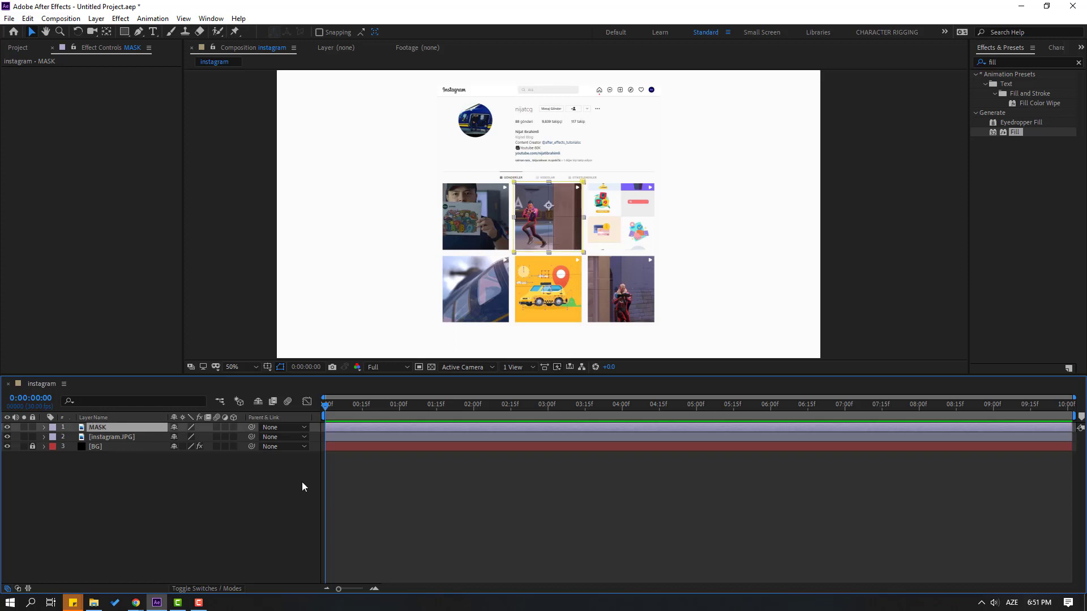
{"action": "key", "text": "s"}
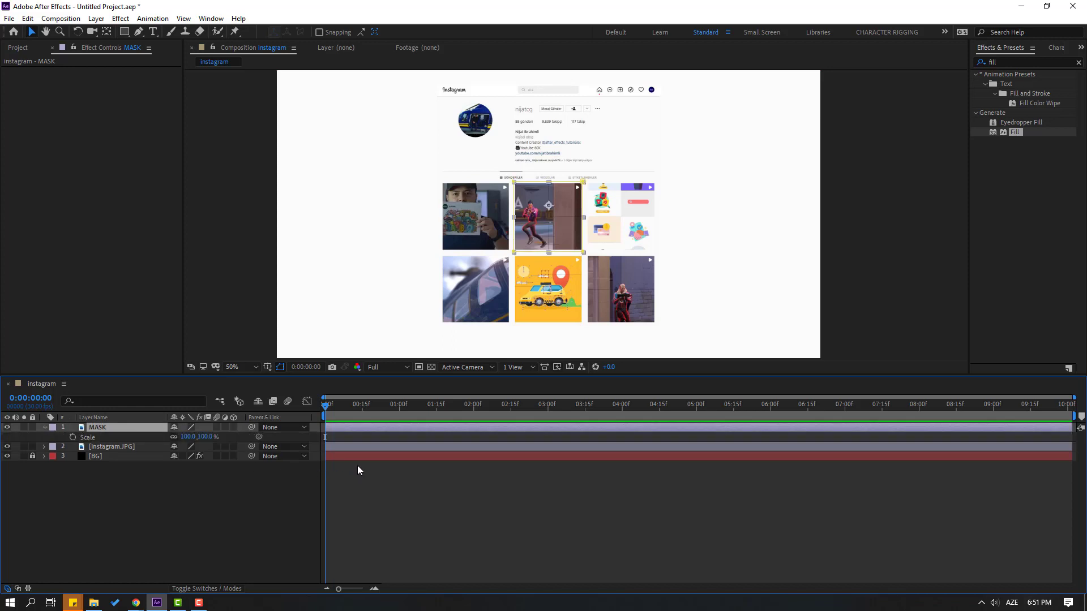
{"action": "left_click_drag", "start_coordinate": [331, 408], "coordinate": [386, 411]}
{"action": "left_click", "coordinate": [72, 436]}
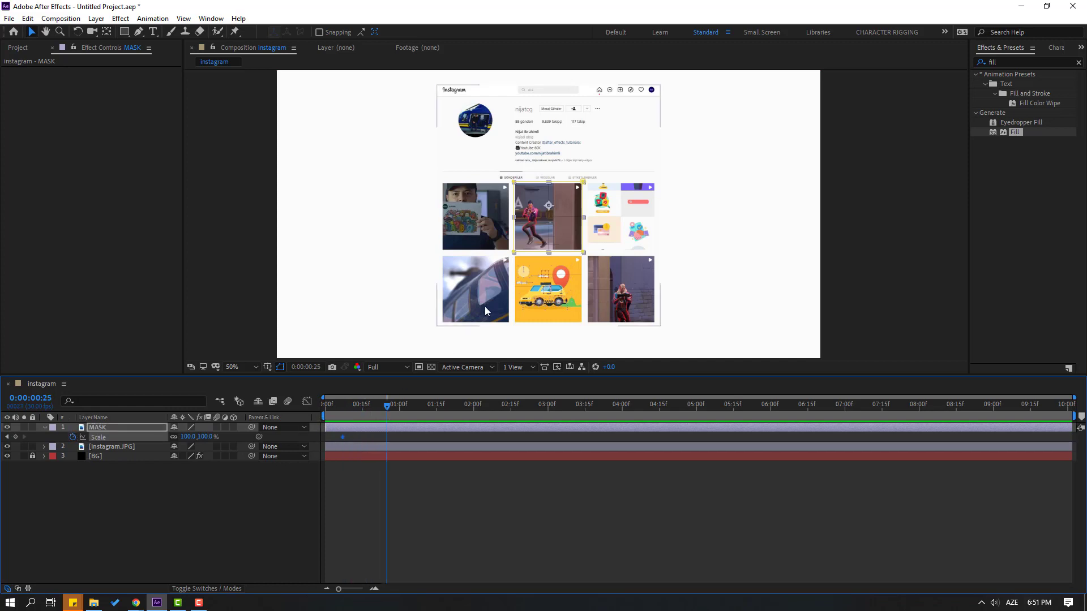
{"action": "key", "text": "comma"}
{"action": "key", "text": "comma"}
{"action": "left_click", "coordinate": [230, 368]}
{"action": "left_click", "coordinate": [242, 391]}
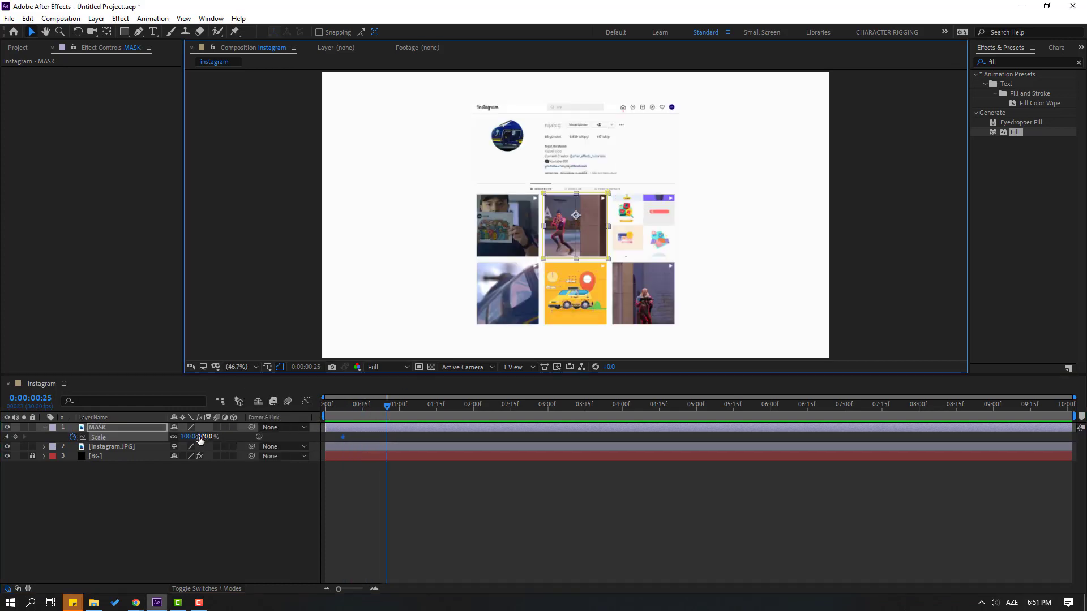
{"action": "left_click_drag", "start_coordinate": [189, 437], "coordinate": [264, 436]}
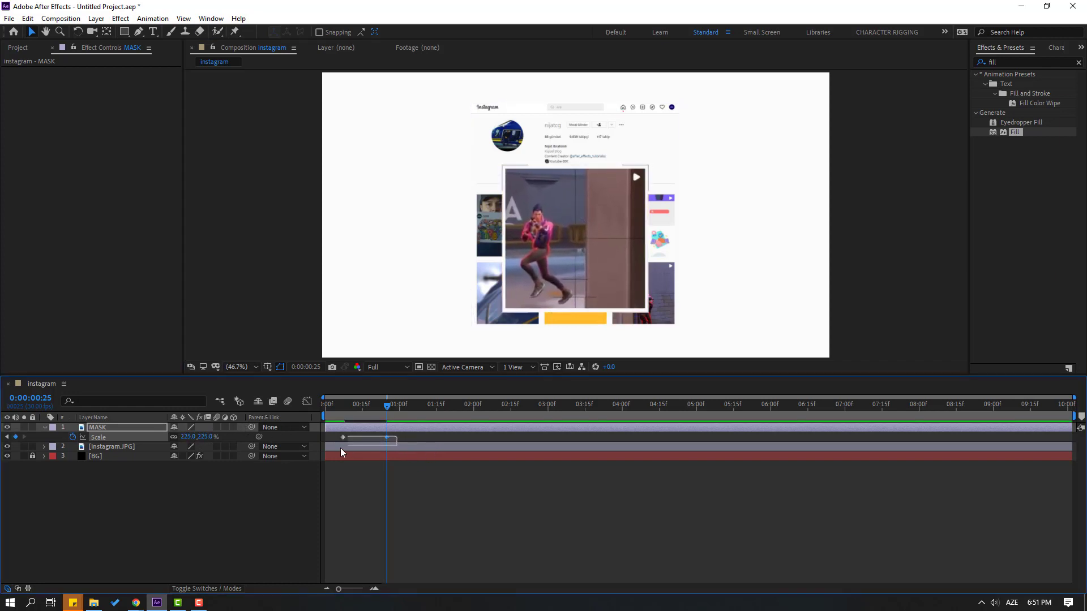
Apply Easy Ease to both Scale keyframes, increase their influence in the Graph Editor, and preview
{"action": "right_click", "coordinate": [343, 437]}
{"action": "mouse_move", "coordinate": [419, 577]}
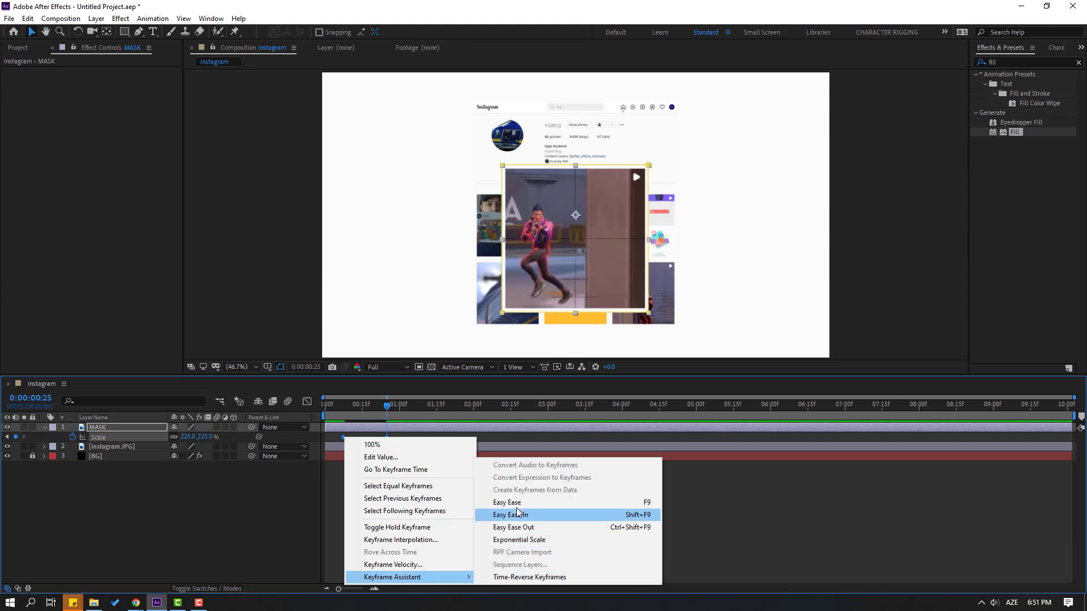
{"action": "left_click", "coordinate": [508, 502]}
{"action": "left_click", "coordinate": [307, 402]}
{"action": "left_click_drag", "start_coordinate": [333, 539], "coordinate": [362, 563]}
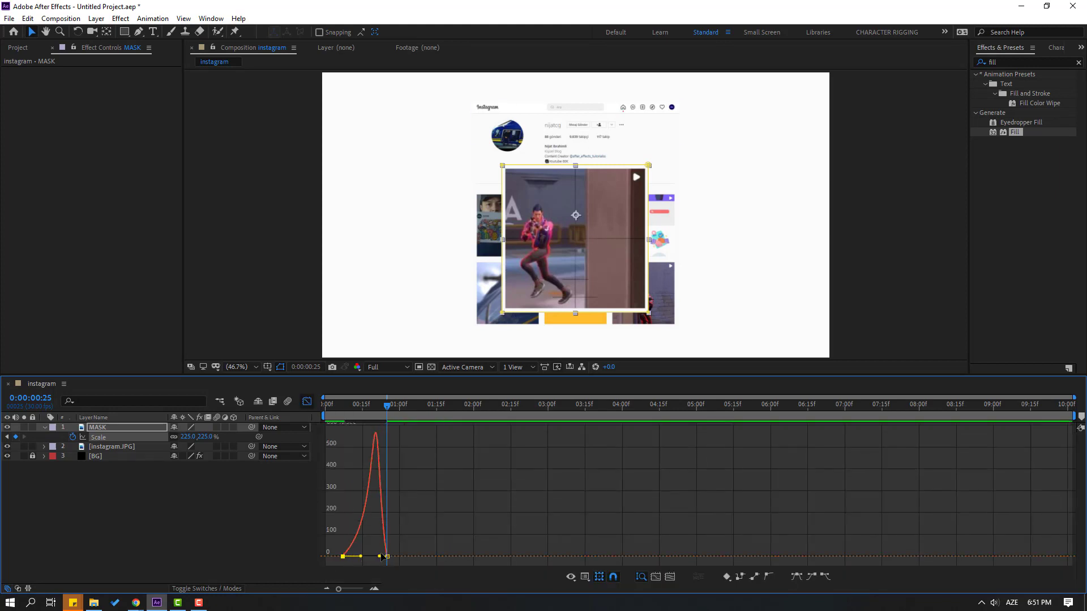
{"action": "left_click", "coordinate": [469, 496]}
{"action": "key", "text": "space"}
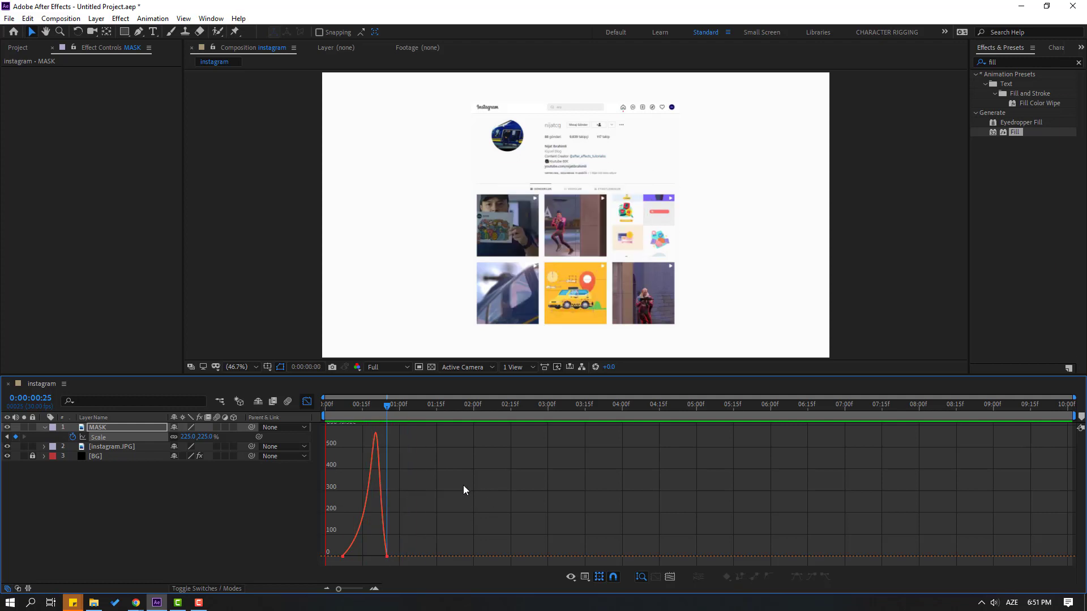
With the Pen tool, drag the mask's top-left and top-right vertices onto the post's corners
{"action": "scroll", "coordinate": [527, 254], "scroll_direction": "up", "scroll_amount": 1}
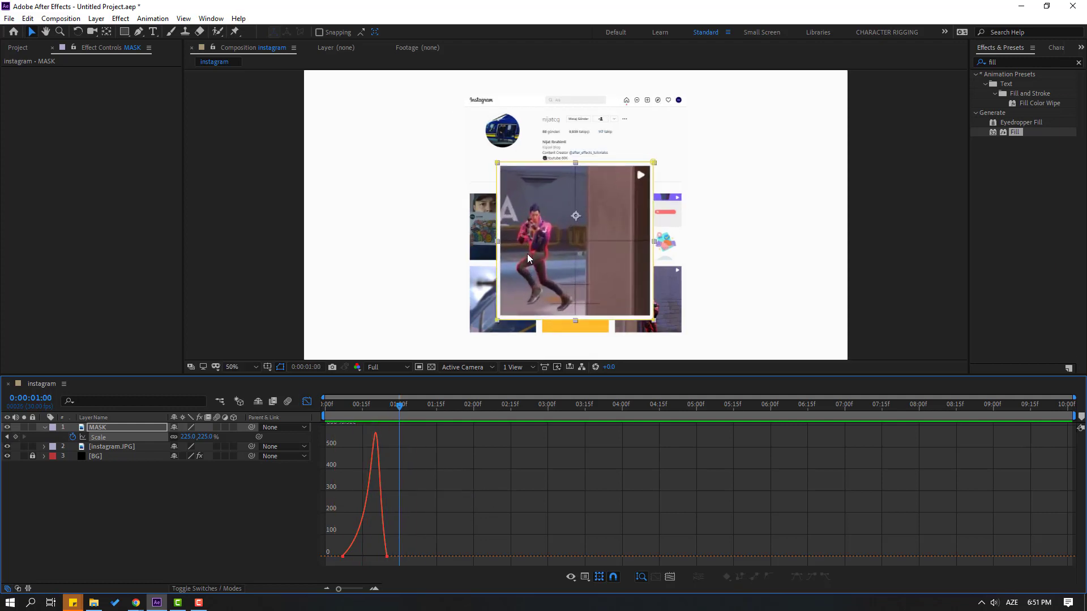
{"action": "scroll", "coordinate": [535, 217], "scroll_direction": "up", "scroll_amount": 2}
{"action": "scroll", "coordinate": [433, 111], "scroll_direction": "up", "scroll_amount": 4}
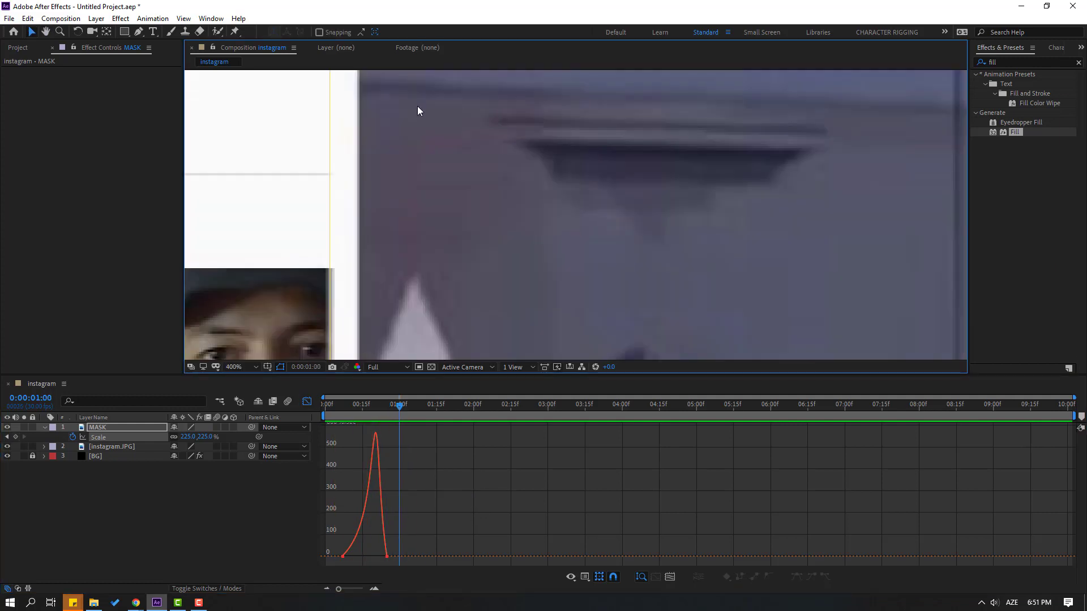
{"action": "left_click", "coordinate": [141, 33]}
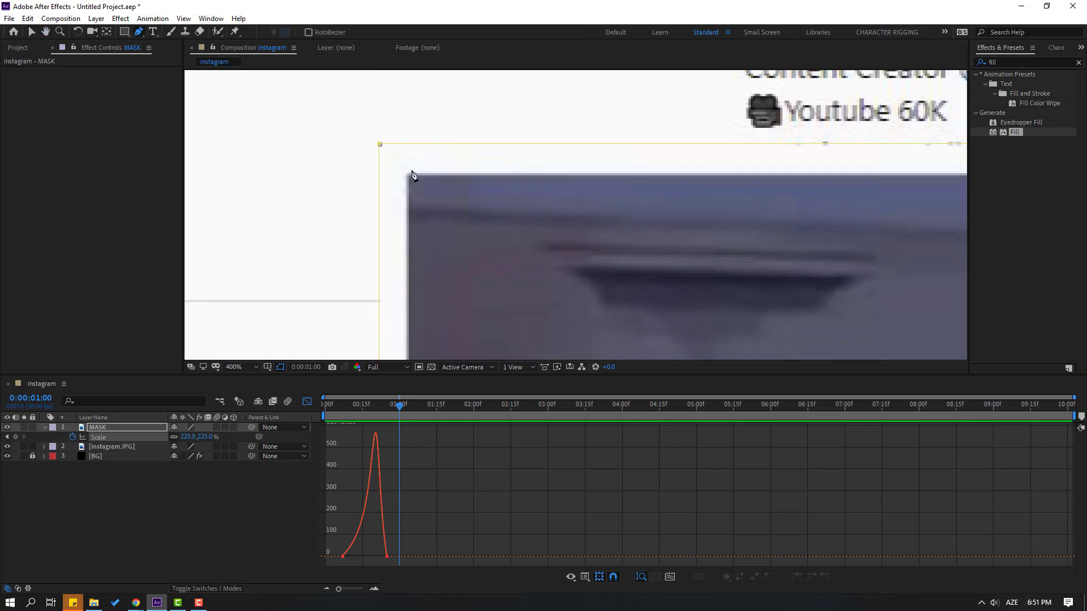
{"action": "left_click_drag", "start_coordinate": [381, 146], "coordinate": [407, 174]}
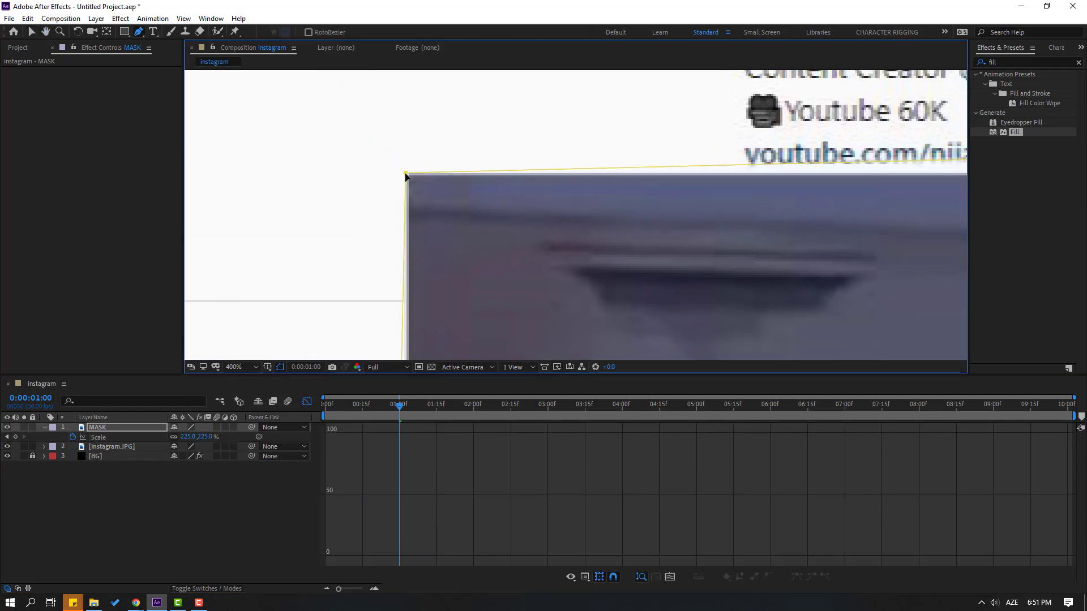
{"action": "scroll", "coordinate": [576, 215], "scroll_direction": "down", "scroll_amount": 2}
{"action": "left_click_drag", "start_coordinate": [695, 259], "coordinate": [313, 237]}
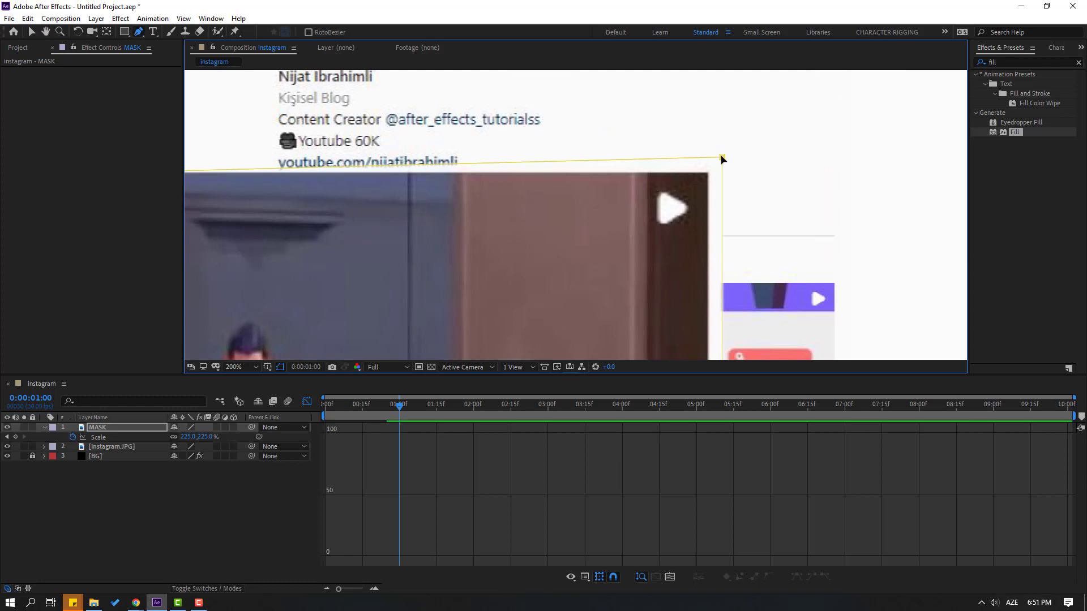
{"action": "left_click_drag", "start_coordinate": [723, 160], "coordinate": [707, 173]}
Align the bottom-right corner and bottom edge, then return to Selection tool with the Graph Editor off
{"action": "scroll", "coordinate": [642, 279], "scroll_direction": "down", "scroll_amount": 8}
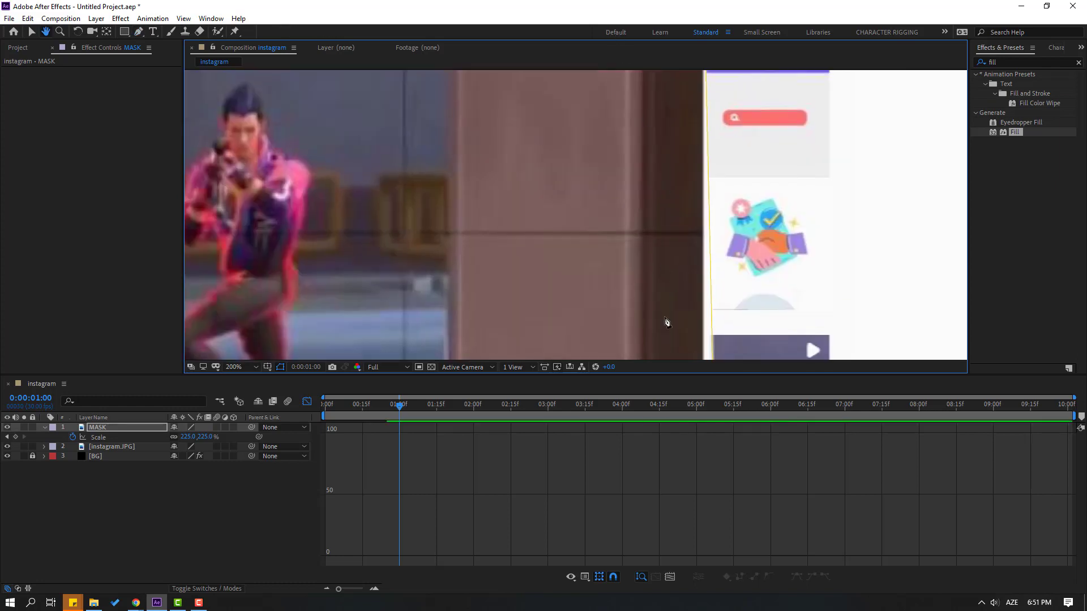
{"action": "left_click_drag", "start_coordinate": [699, 312], "coordinate": [684, 293]}
{"action": "scroll", "coordinate": [293, 277], "scroll_direction": "left", "scroll_amount": 5}
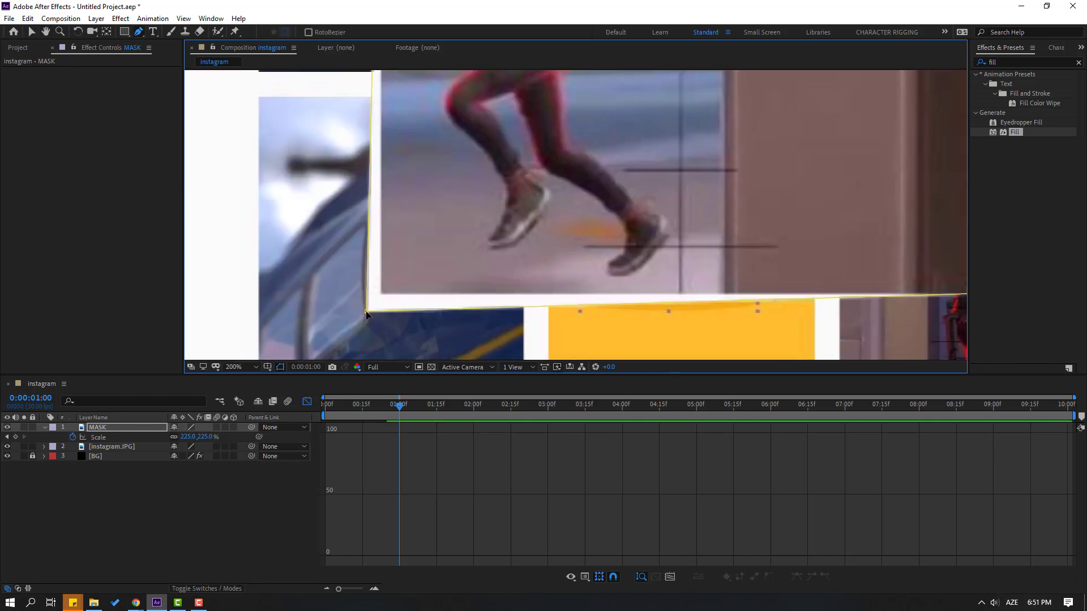
{"action": "left_click_drag", "start_coordinate": [381, 309], "coordinate": [381, 294]}
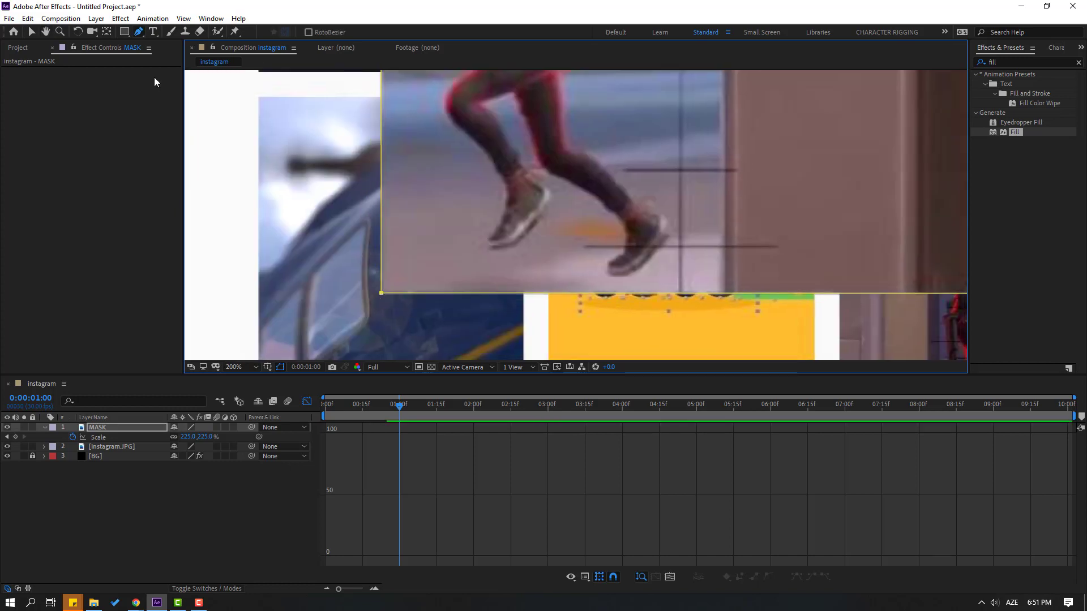
{"action": "left_click", "coordinate": [32, 33]}
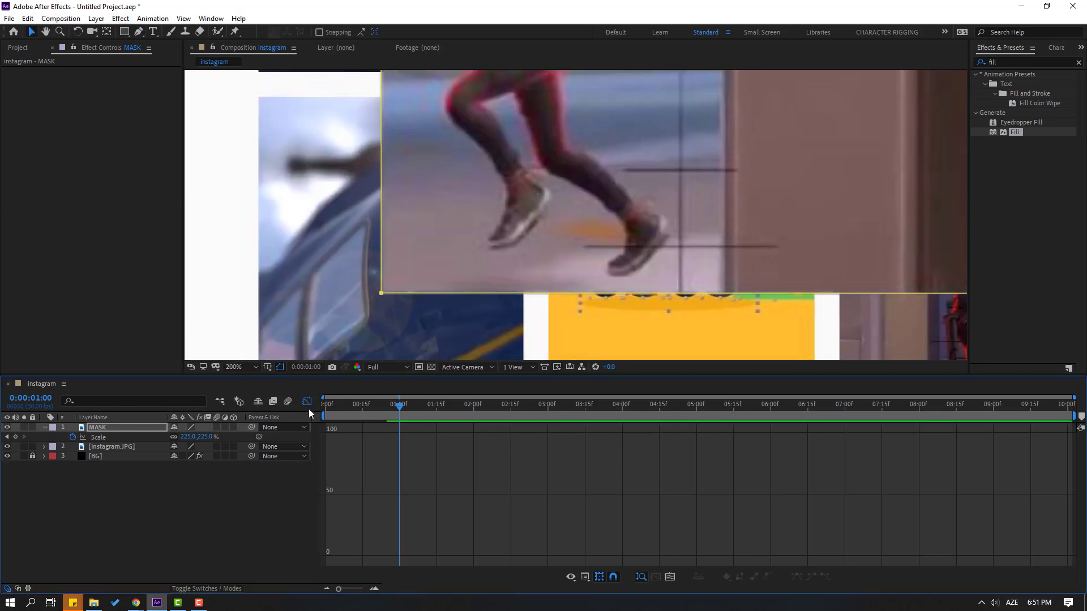
{"action": "left_click", "coordinate": [308, 402]}
{"action": "scroll", "coordinate": [424, 277], "scroll_direction": "down", "scroll_amount": 6}
{"action": "scroll", "coordinate": [717, 196], "scroll_direction": "up", "scroll_amount": 2}
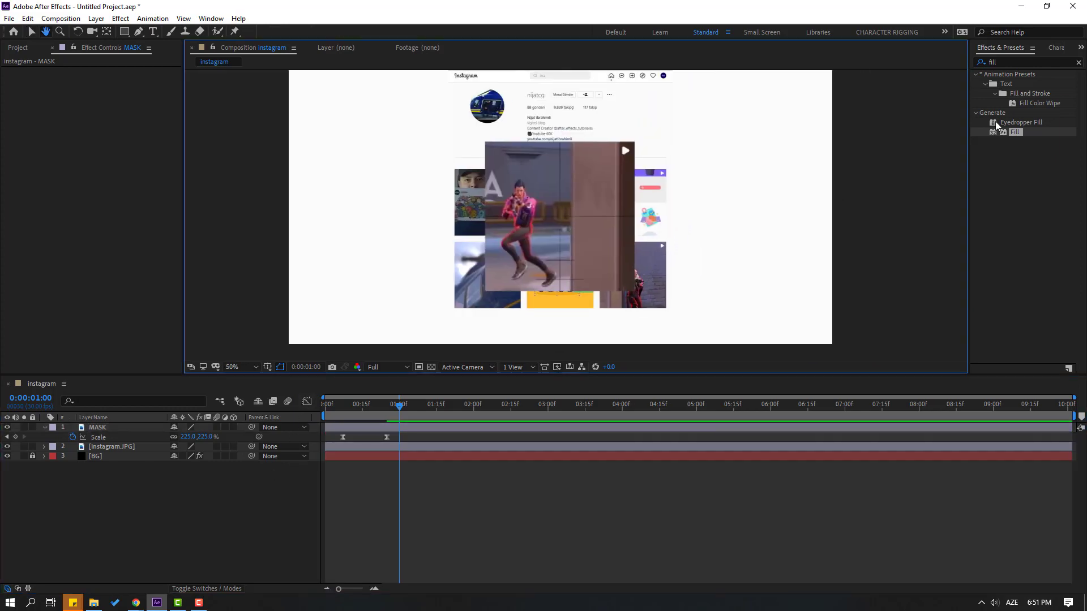
Apply Gaussian Blur to instagram.JPG and keyframe Blurriness at 0 before the post enlarges
{"action": "left_click", "coordinate": [984, 64]}
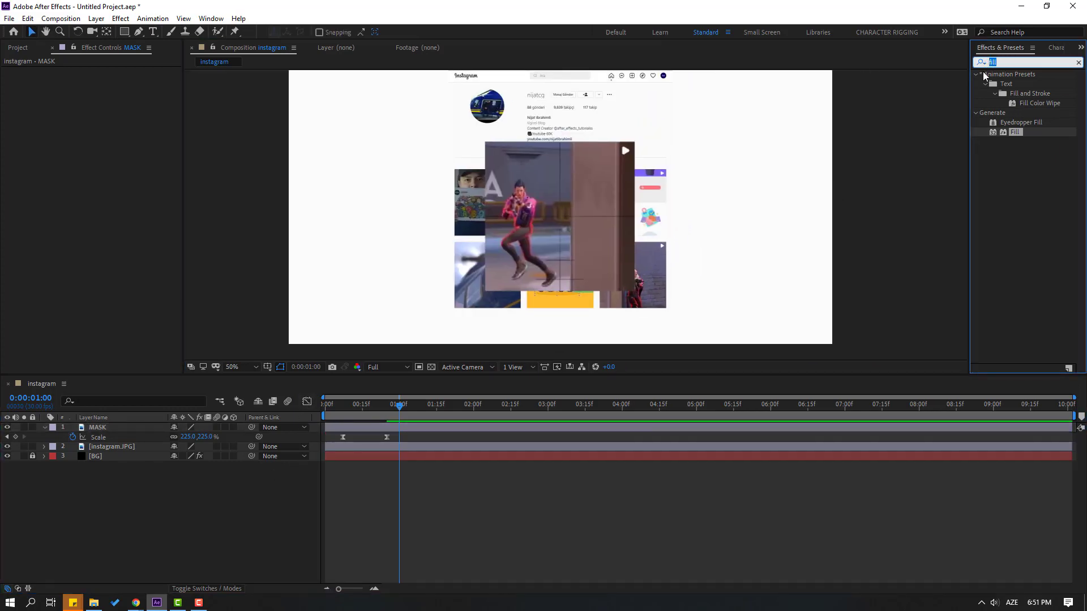
{"action": "type", "text": "gaus"}
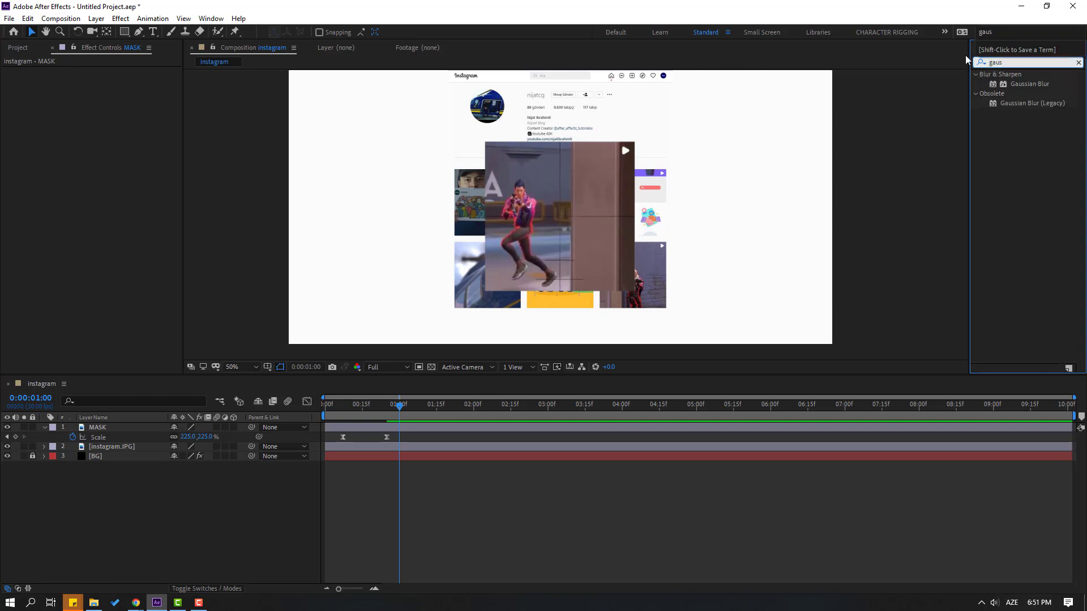
{"action": "key", "text": "Return"}
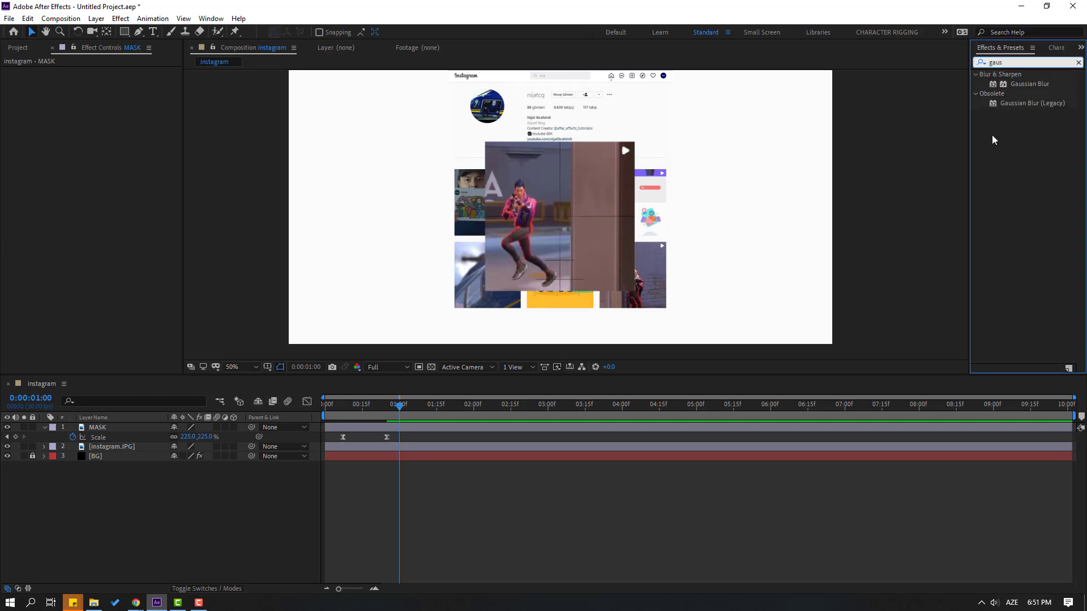
{"action": "left_click", "coordinate": [1017, 85]}
{"action": "left_click_drag", "start_coordinate": [1010, 83], "coordinate": [121, 448]}
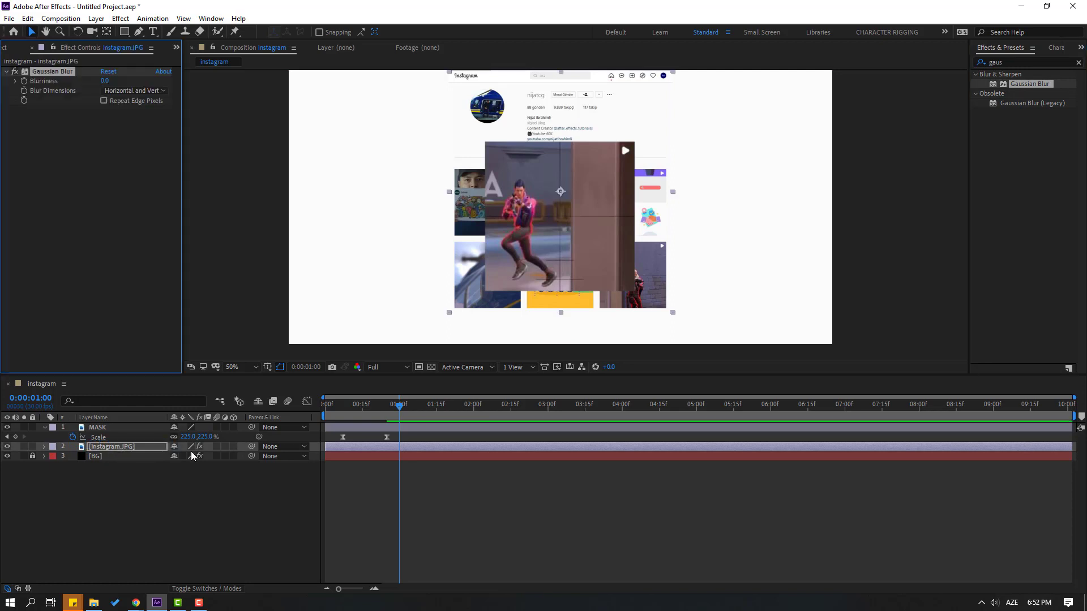
{"action": "left_click_drag", "start_coordinate": [389, 409], "coordinate": [356, 413]}
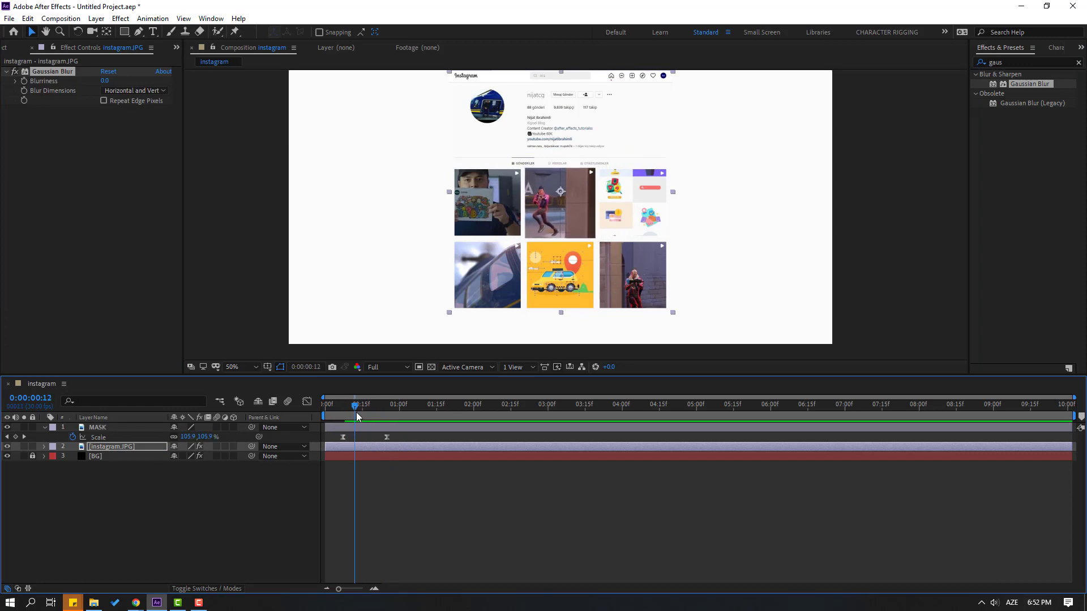
{"action": "left_click", "coordinate": [26, 81]}
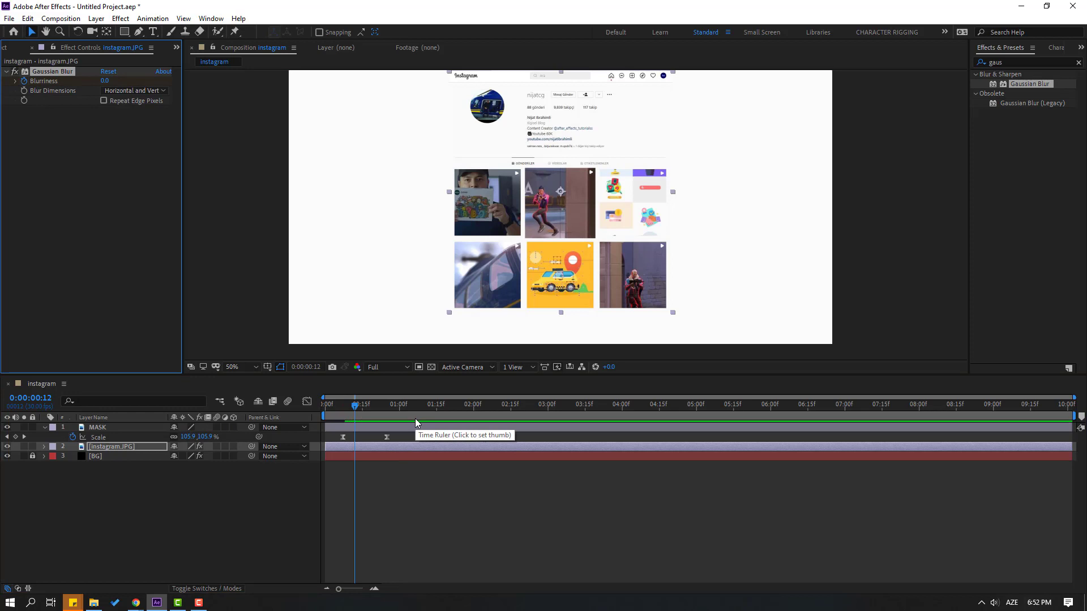
Keyframe the profile's Blurriness at 38 on frame 24 and preview the zoom and blur
{"action": "key", "text": "u"}
{"action": "left_click", "coordinate": [360, 406]}
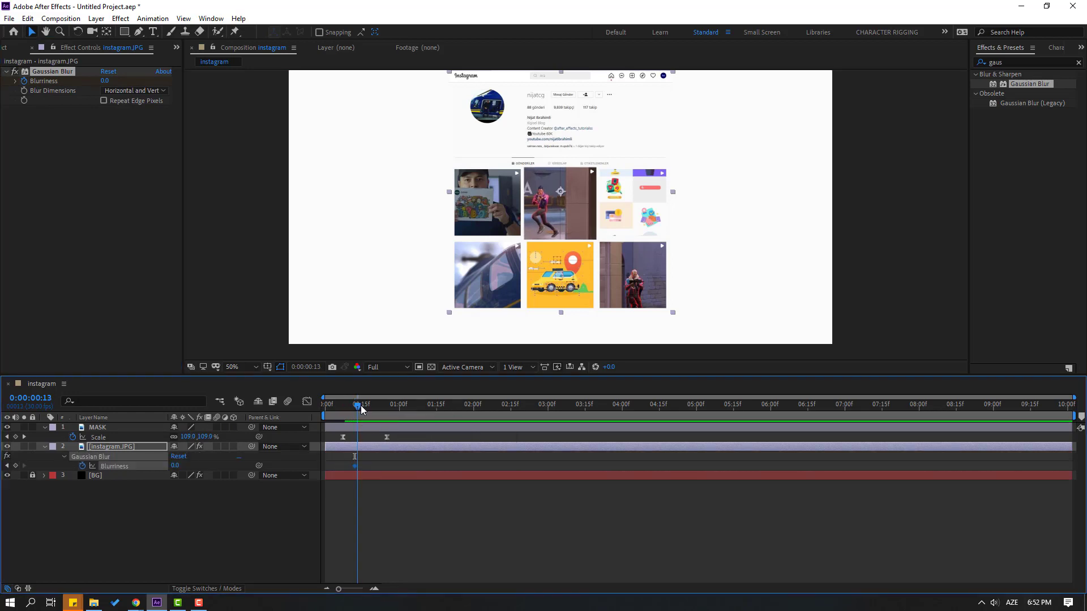
{"action": "left_click_drag", "start_coordinate": [361, 409], "coordinate": [385, 410]}
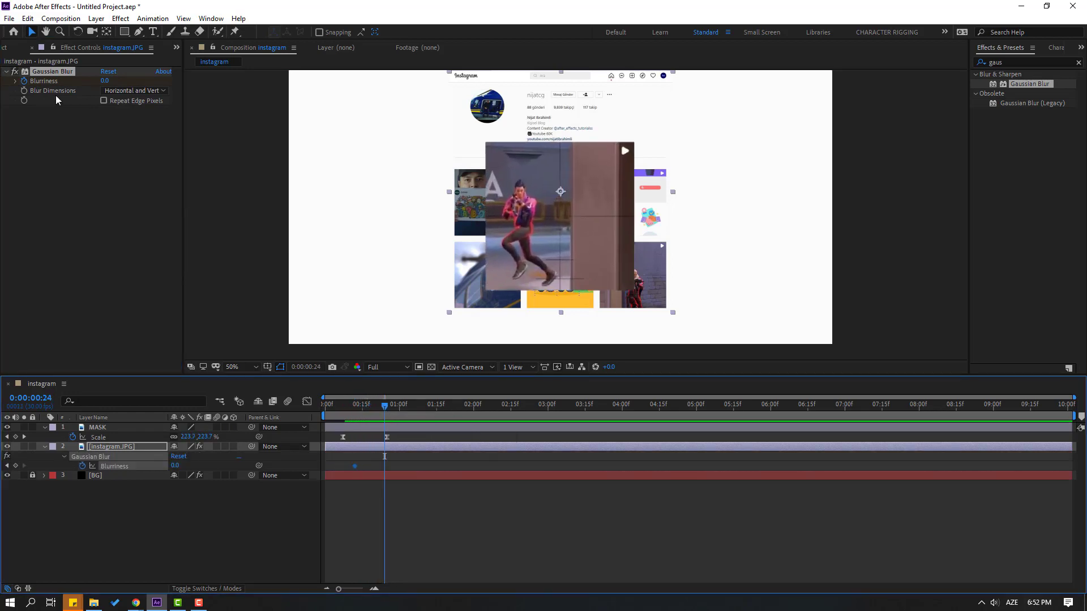
{"action": "left_click_drag", "start_coordinate": [103, 84], "coordinate": [321, 84]}
{"action": "left_click", "coordinate": [448, 521]}
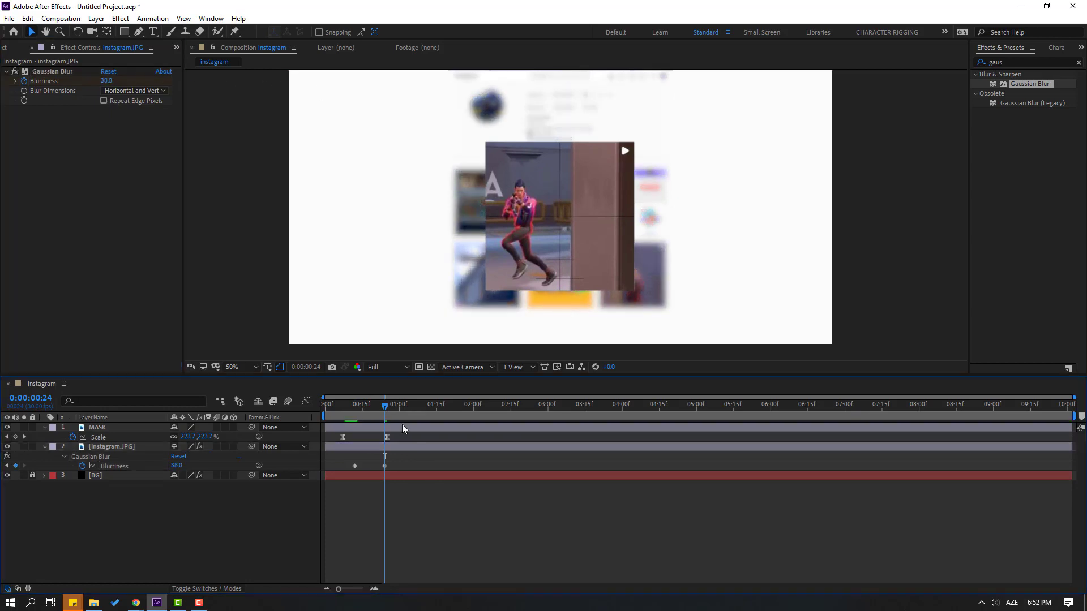
{"action": "left_click_drag", "start_coordinate": [339, 404], "coordinate": [362, 406]}
{"action": "key", "text": "space"}
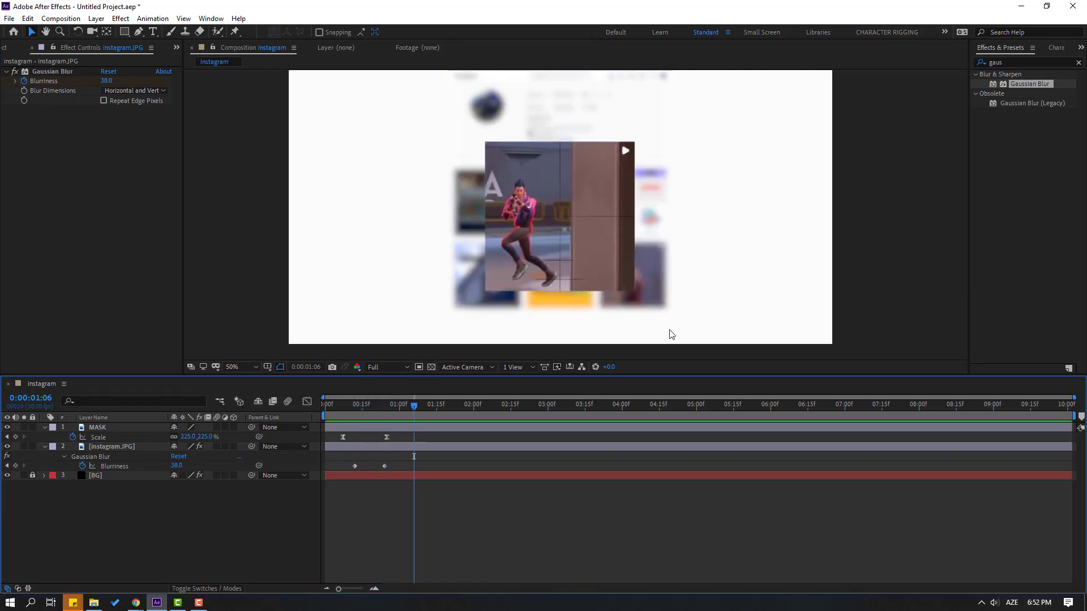
{"action": "left_click", "coordinate": [1013, 63]}
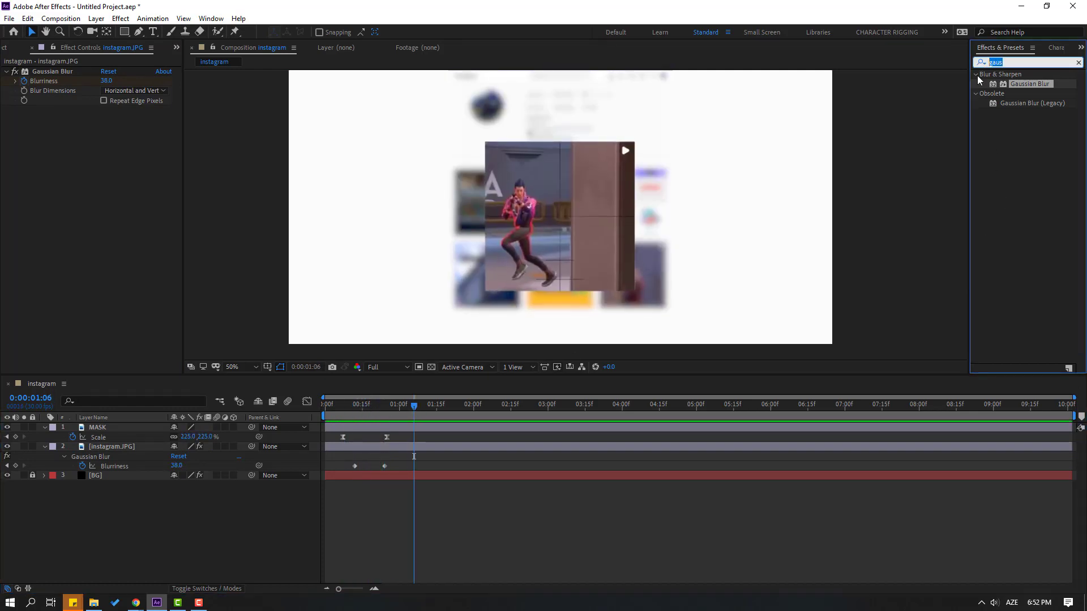
Apply Drop Shadow to MASK with distance 15, softness 27, 65% opacity, and fit the viewer
{"action": "type", "text": "drop sh"}
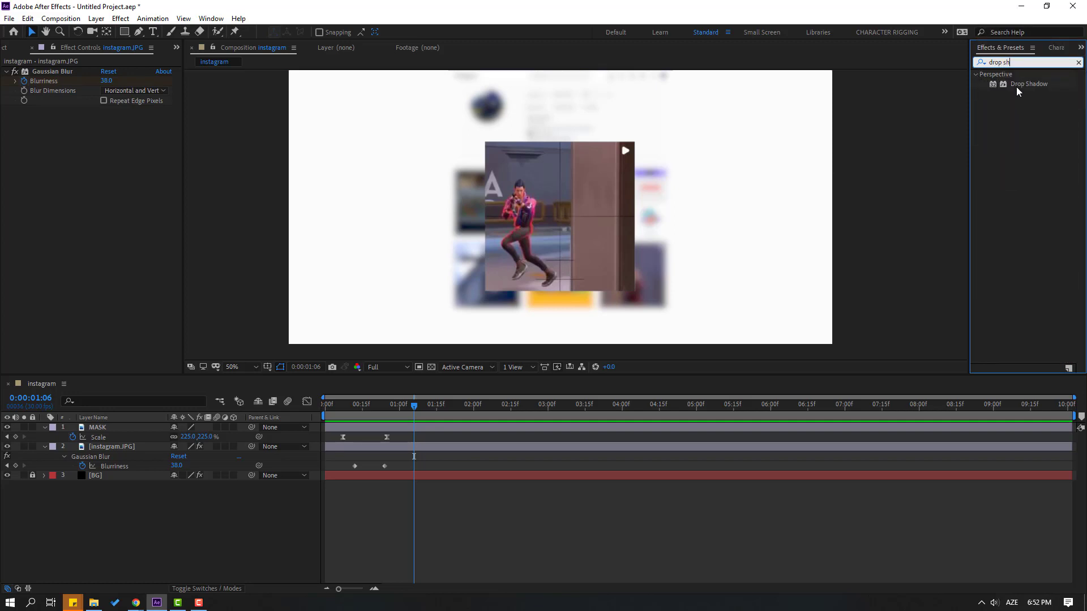
{"action": "left_click_drag", "start_coordinate": [1017, 91], "coordinate": [94, 429]}
{"action": "scroll", "coordinate": [566, 297], "scroll_direction": "up", "scroll_amount": 4}
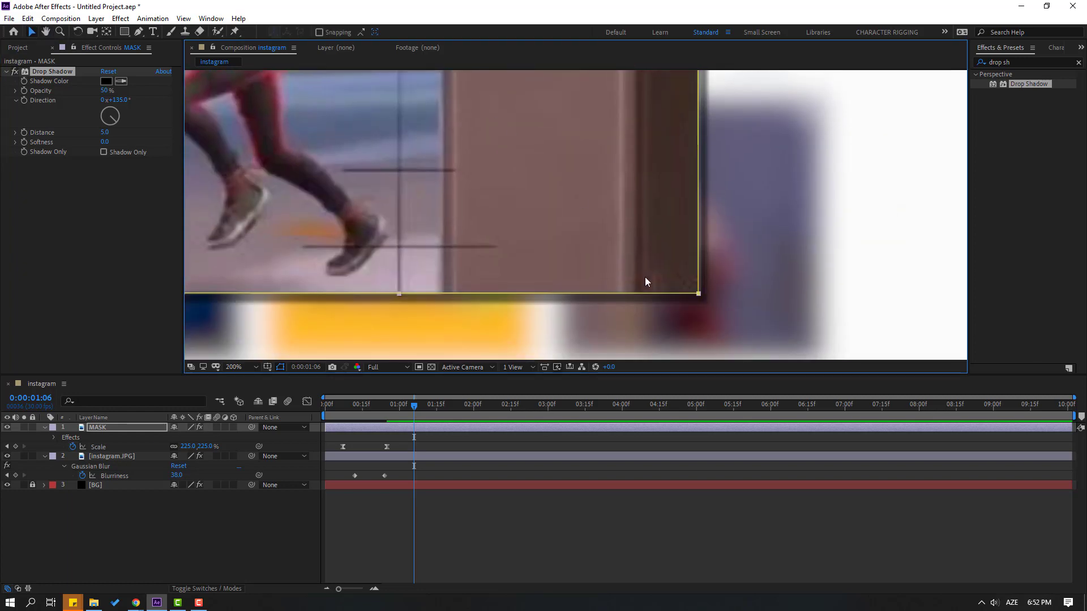
{"action": "scroll", "coordinate": [645, 281], "scroll_direction": "down", "scroll_amount": 2}
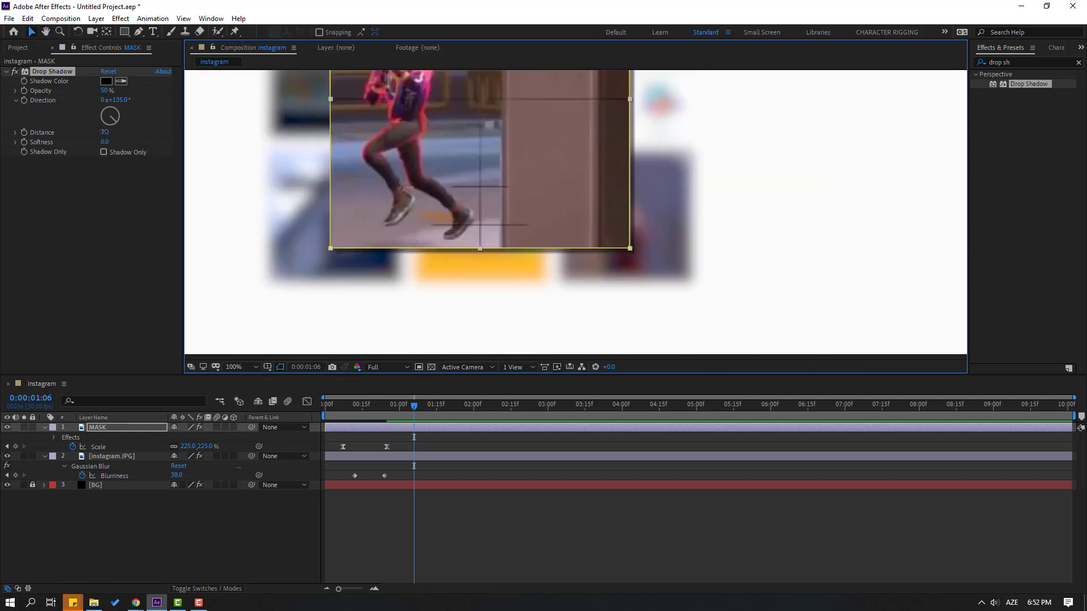
{"action": "left_click_drag", "start_coordinate": [104, 132], "coordinate": [114, 94]}
{"action": "scroll", "coordinate": [529, 249], "scroll_direction": "down", "scroll_amount": 1}
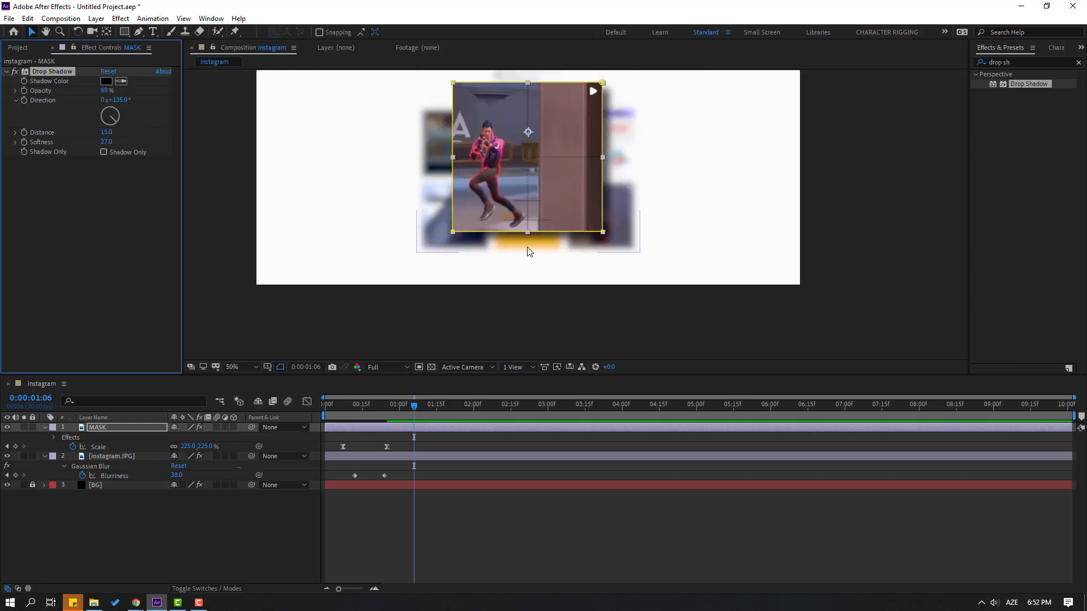
{"action": "left_click", "coordinate": [500, 545]}
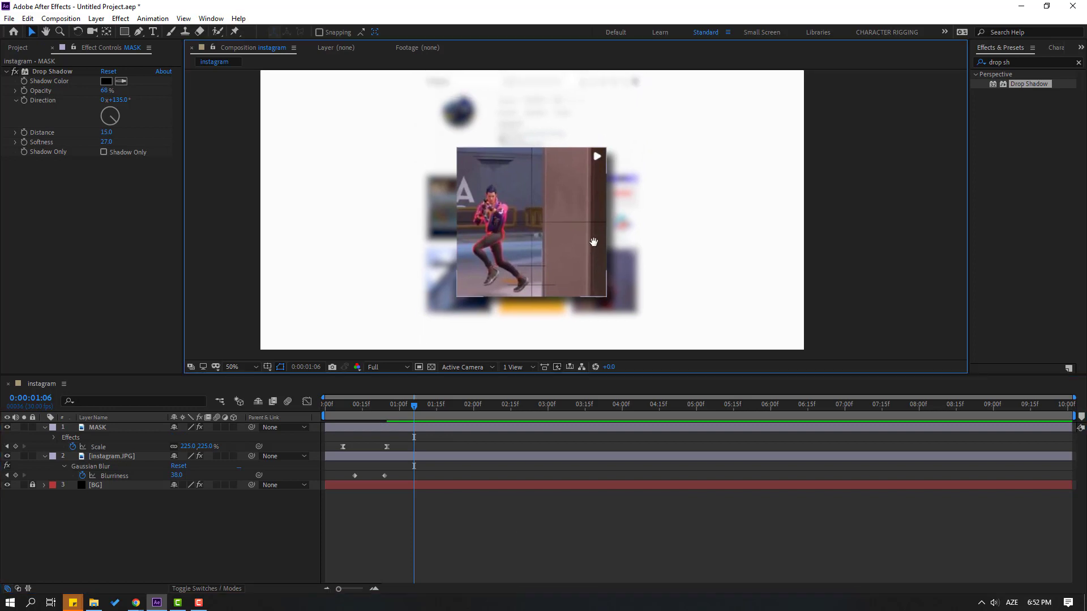
{"action": "left_click", "coordinate": [246, 367]}
{"action": "left_click", "coordinate": [242, 393]}
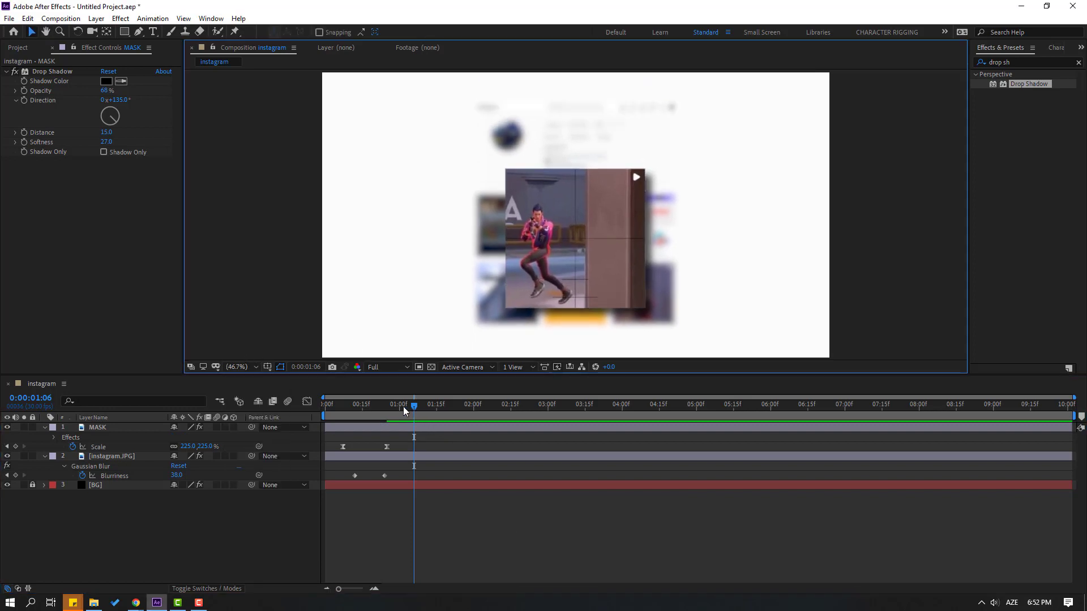
{"action": "left_click_drag", "start_coordinate": [403, 407], "coordinate": [354, 417]}
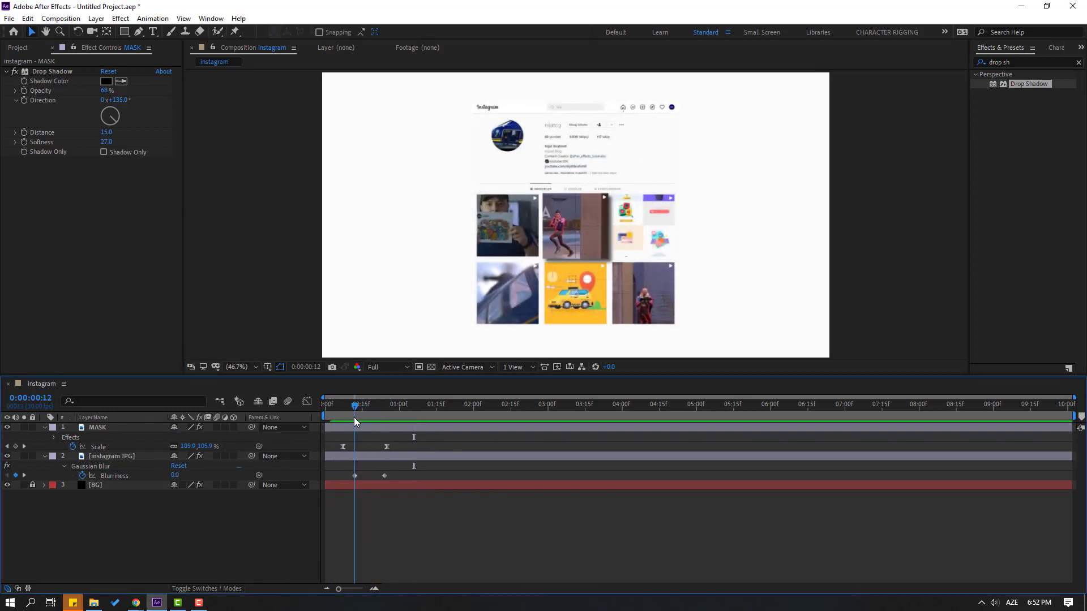
Keyframe the drop shadow's Opacity, setting it to 0% at frame 7, and preview
{"action": "left_click", "coordinate": [96, 429]}
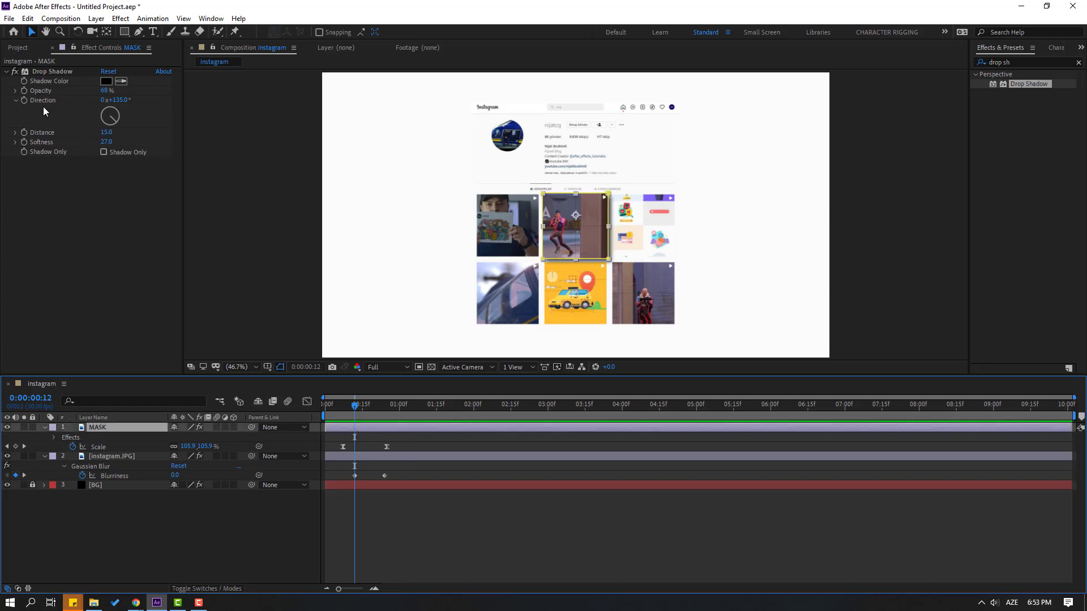
{"action": "left_click", "coordinate": [26, 91]}
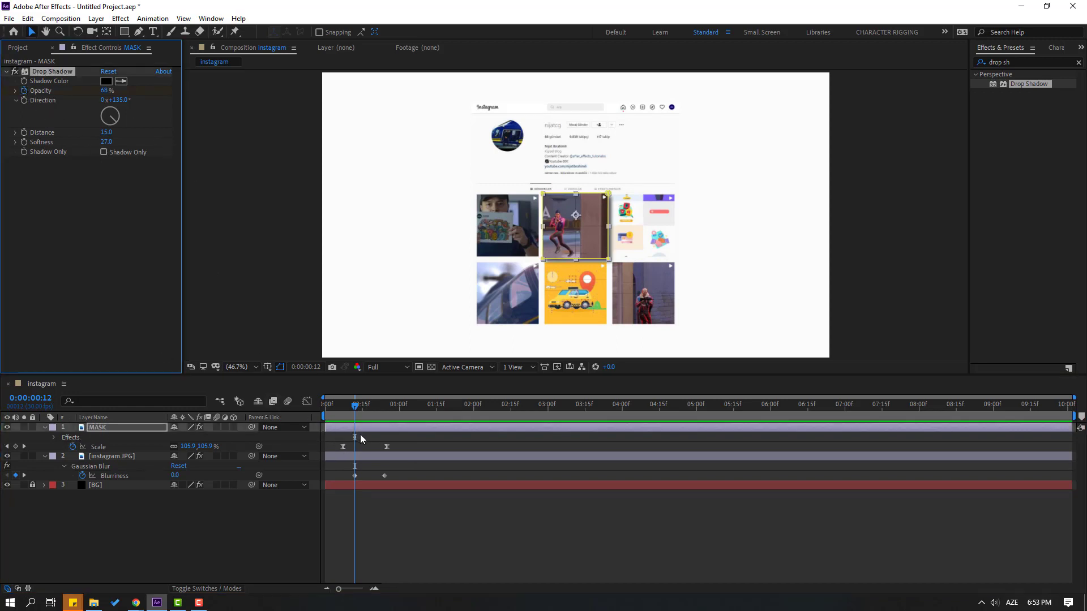
{"action": "key", "text": "u"}
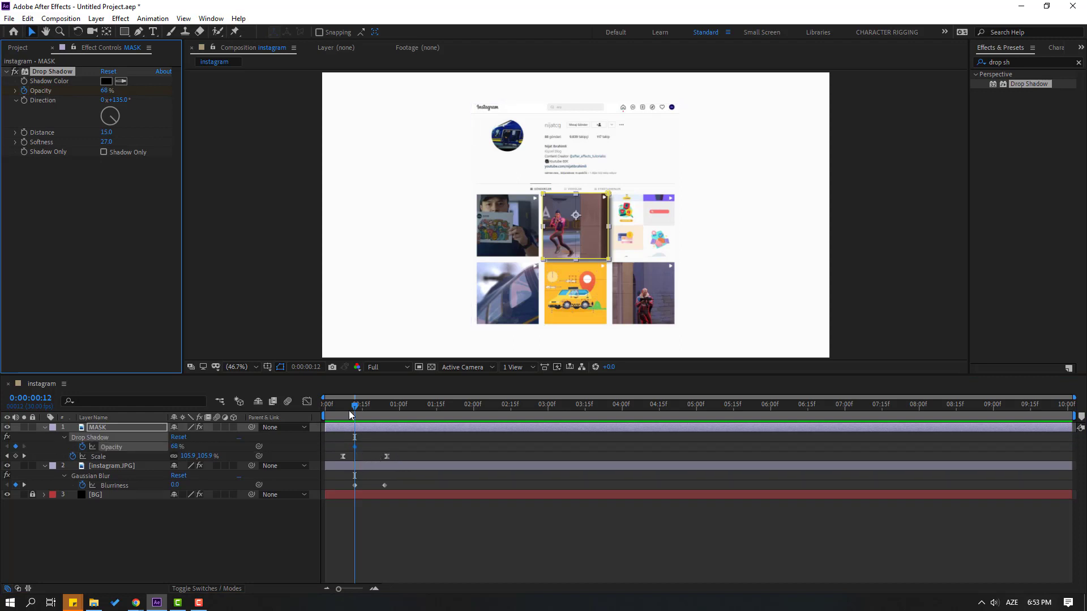
{"action": "left_click_drag", "start_coordinate": [353, 406], "coordinate": [342, 406]}
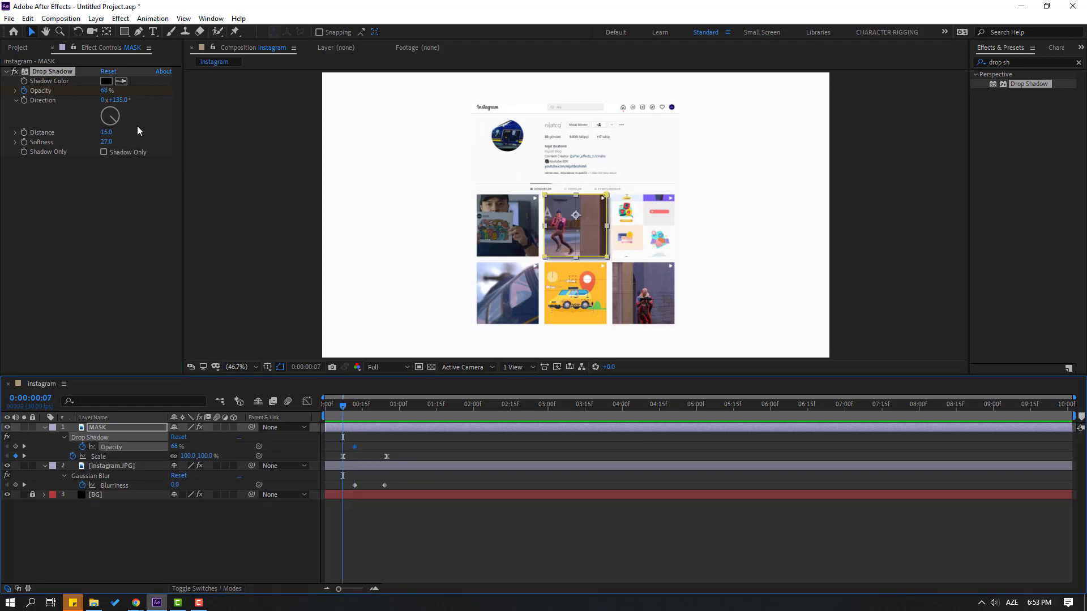
{"action": "left_click_drag", "start_coordinate": [104, 92], "coordinate": [2, 103]}
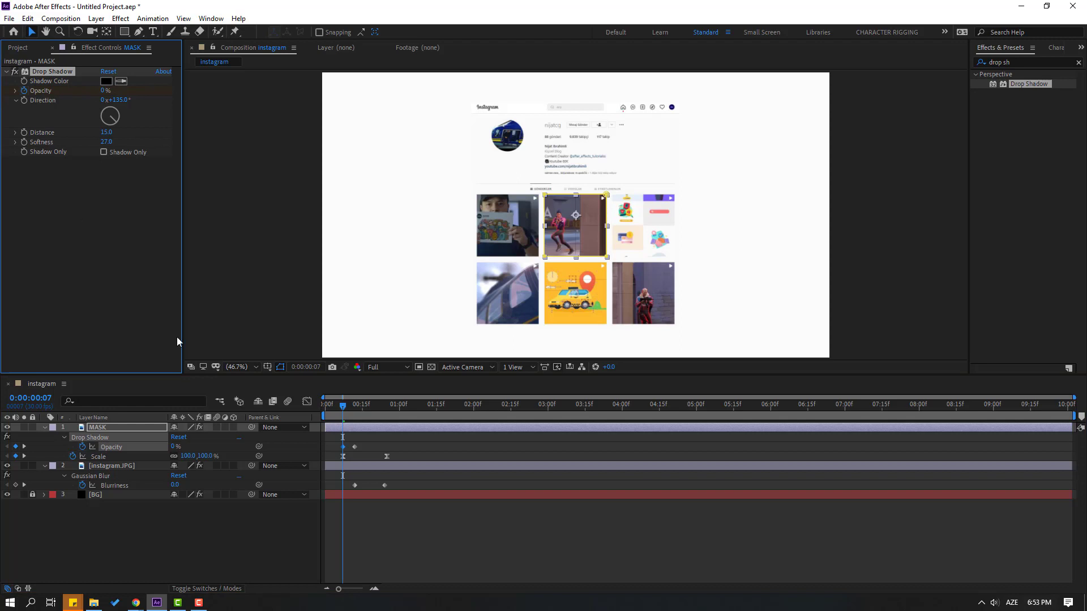
{"action": "left_click", "coordinate": [401, 562]}
{"action": "key", "text": "space"}
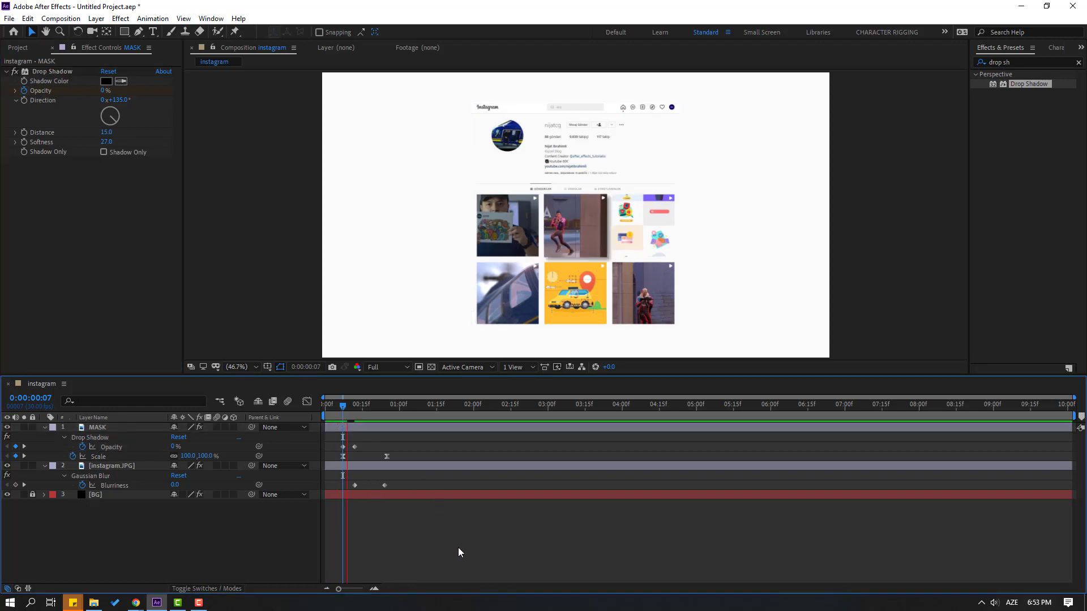
{"action": "key", "text": "space"}
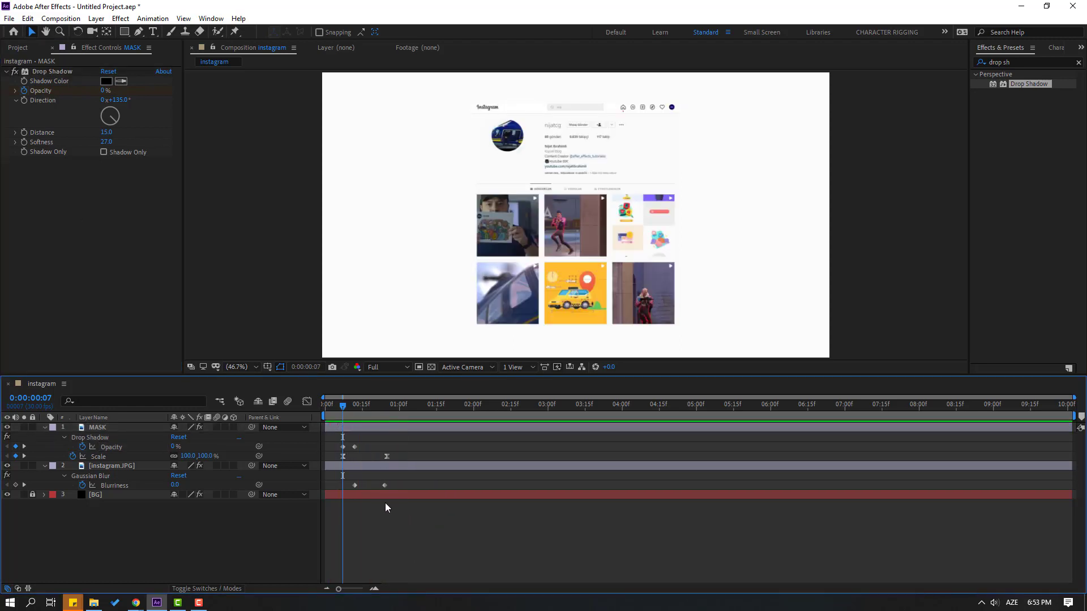
Drag the second Opacity keyframe later so the shadow fades in more slowly, then preview
{"action": "left_click", "coordinate": [355, 447]}
{"action": "left_click_drag", "start_coordinate": [361, 450], "coordinate": [374, 451]}
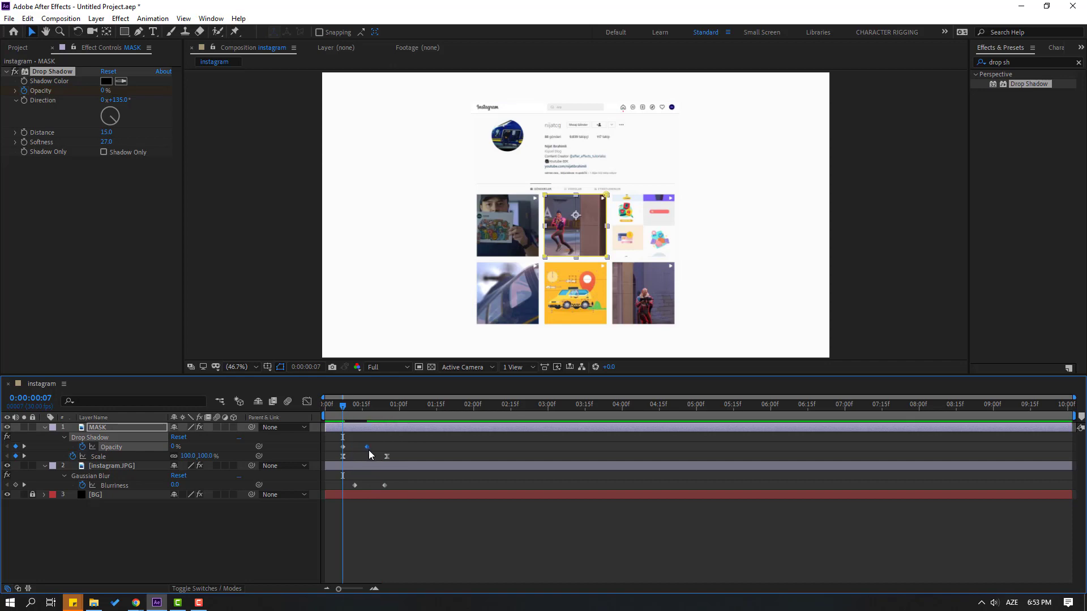
{"action": "left_click", "coordinate": [445, 538]}
{"action": "key", "text": "space"}
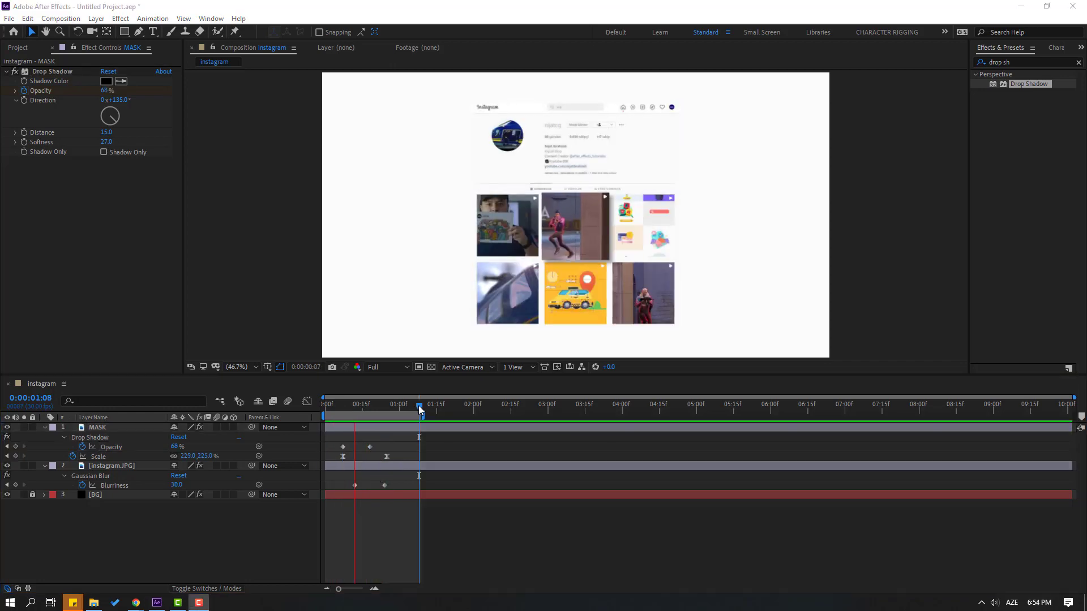
{"action": "left_click_drag", "start_coordinate": [419, 405], "coordinate": [447, 409]}
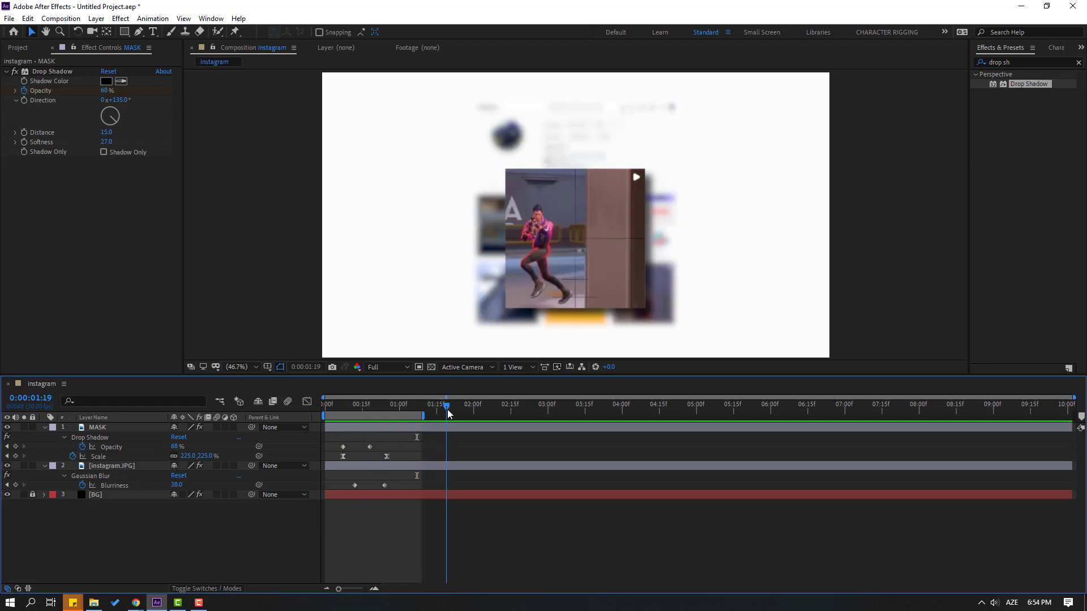
Apply Gaussian Blur to MASK and keyframe its Blurriness at 0 on 1:24
{"action": "left_click", "coordinate": [1016, 61]}
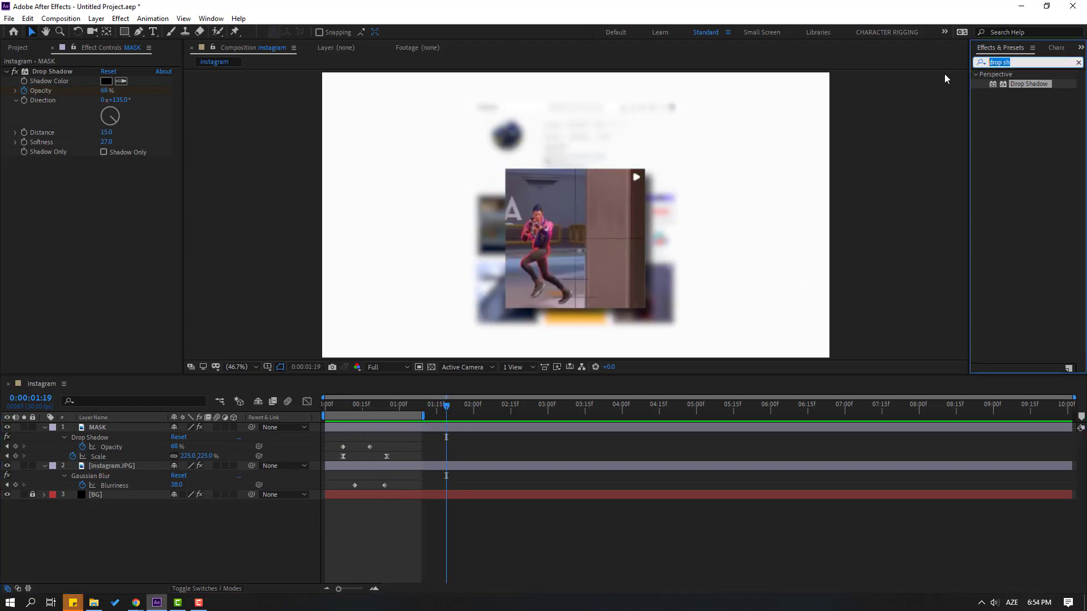
{"action": "type", "text": "gaus"}
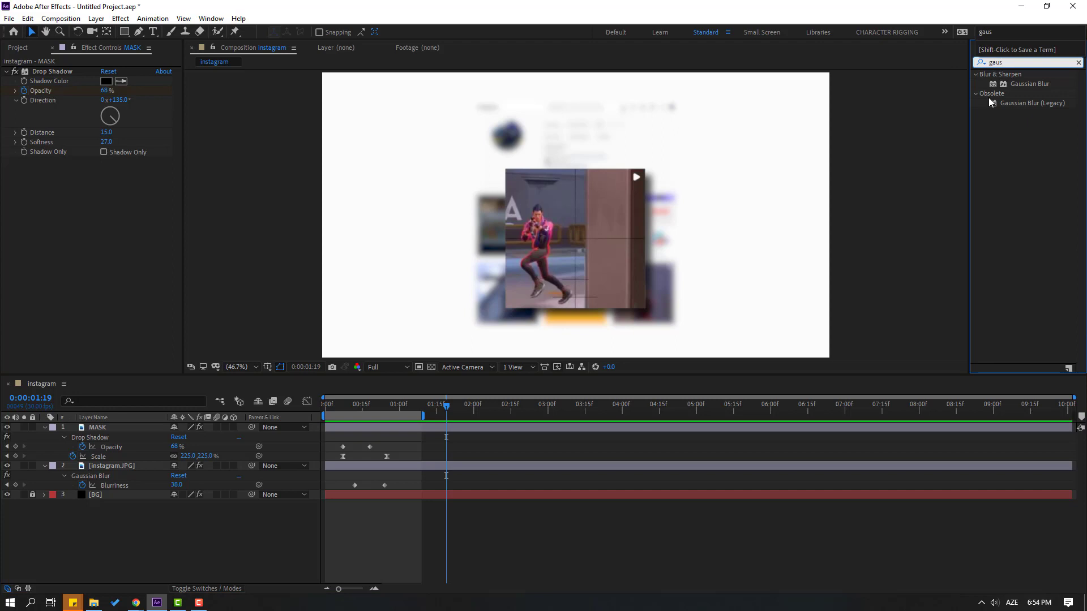
{"action": "left_click_drag", "start_coordinate": [1021, 83], "coordinate": [459, 410]}
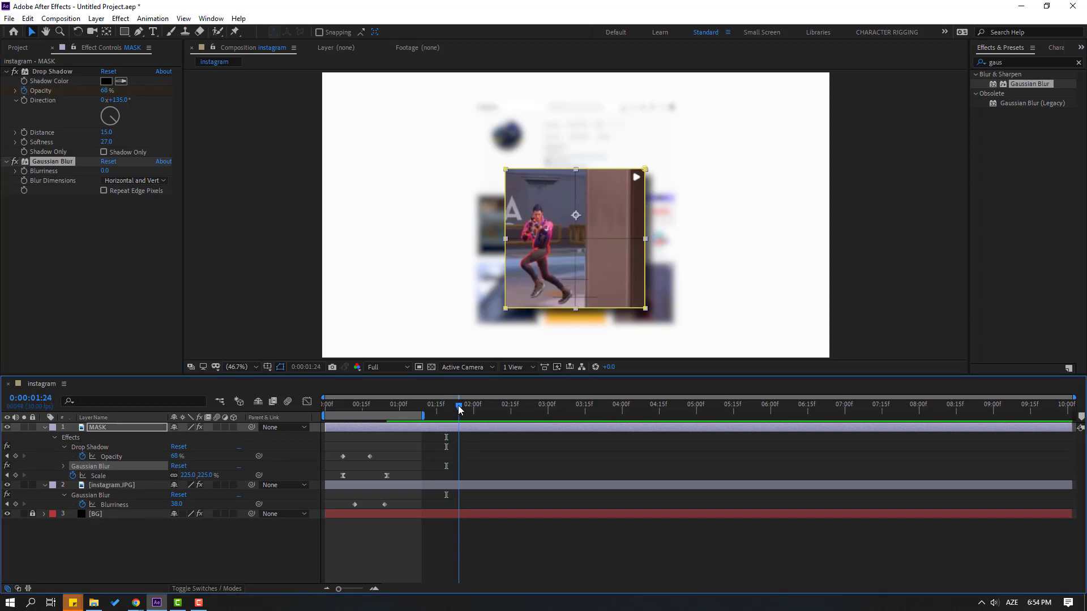
{"action": "left_click", "coordinate": [48, 191]}
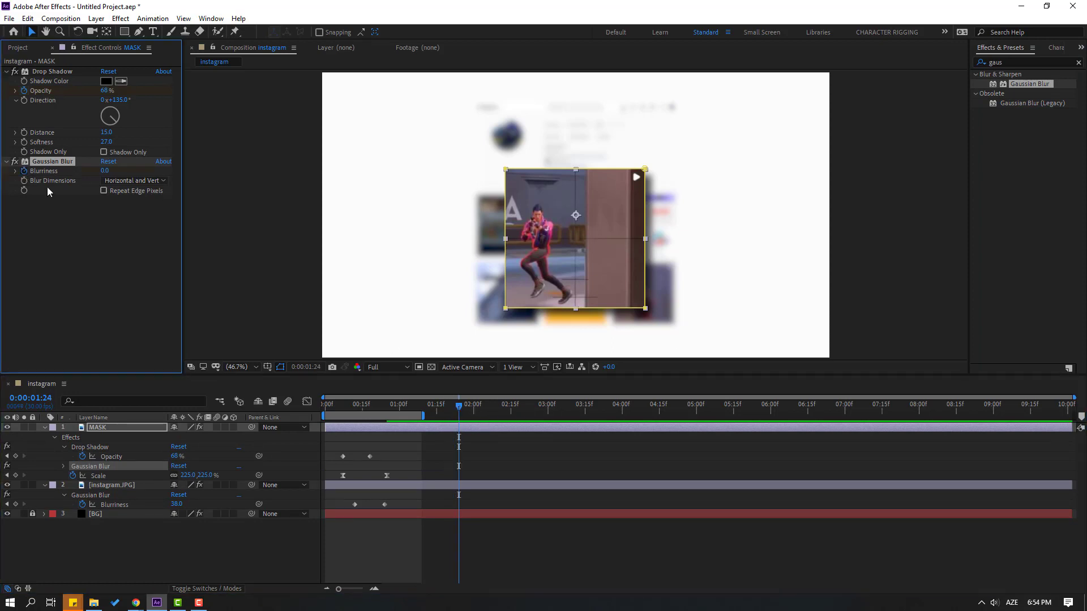
{"action": "key", "text": "u"}
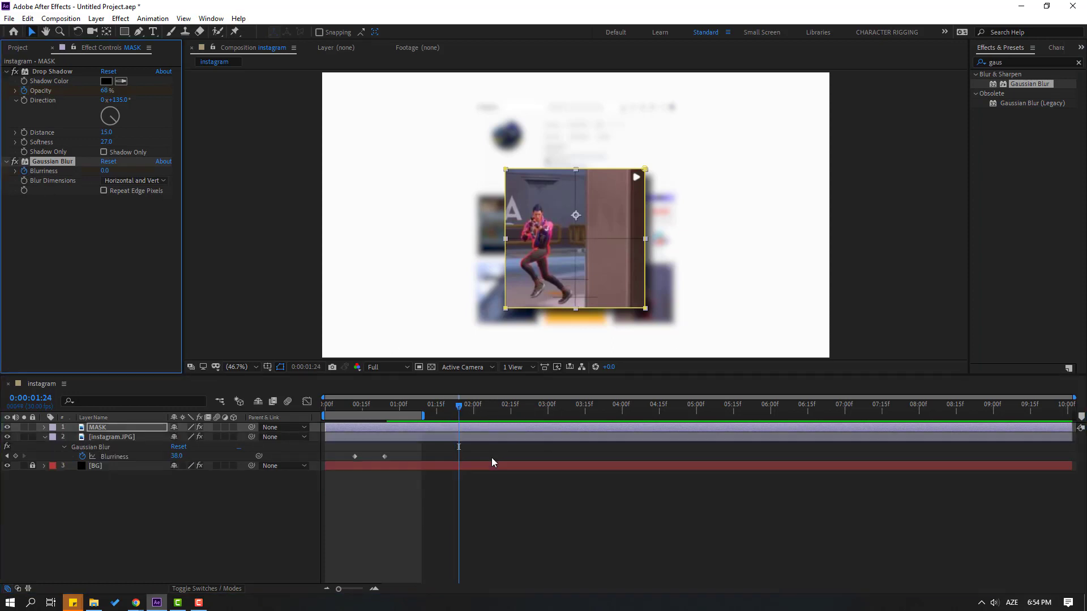
{"action": "key", "text": "u"}
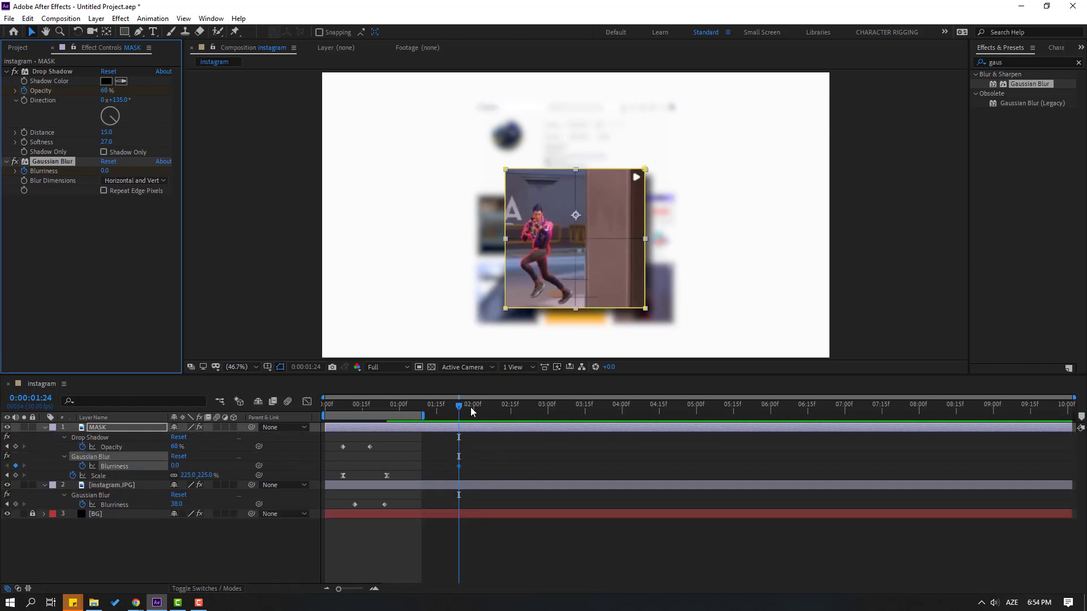
Set the post's Blurriness to 18.5 at 2:13 and step back toward the blur start
{"action": "left_click_drag", "start_coordinate": [472, 411], "coordinate": [505, 408]}
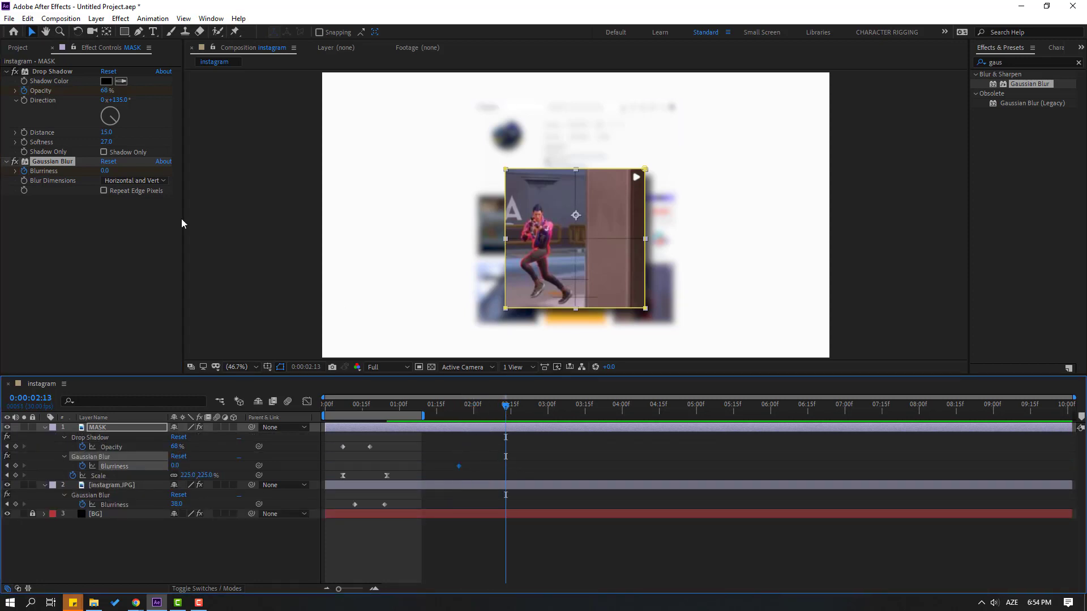
{"action": "left_click_drag", "start_coordinate": [107, 171], "coordinate": [205, 169]}
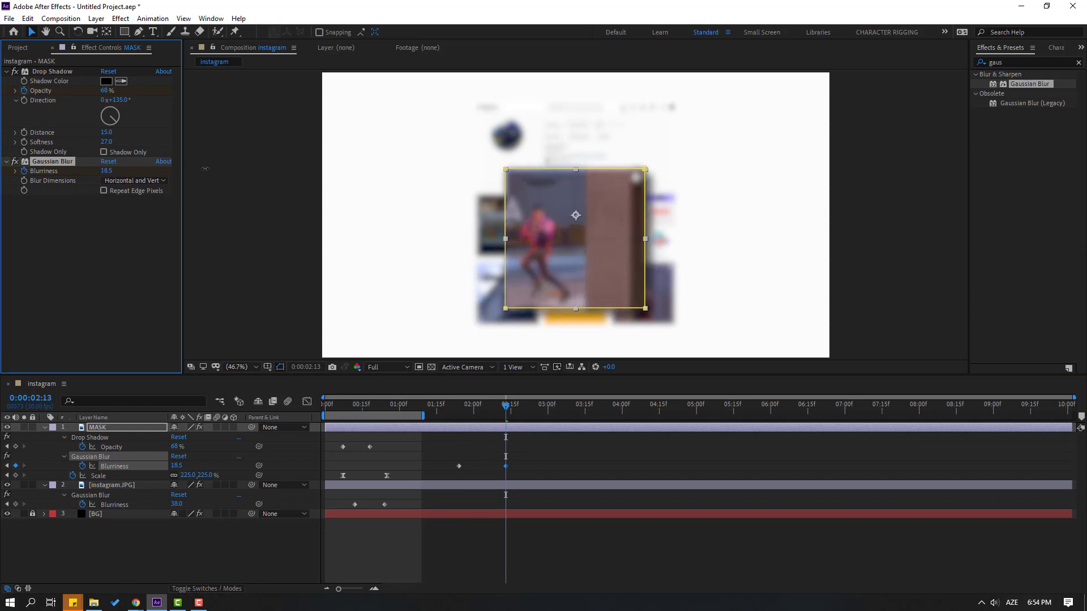
{"action": "left_click_drag", "start_coordinate": [496, 411], "coordinate": [461, 411]}
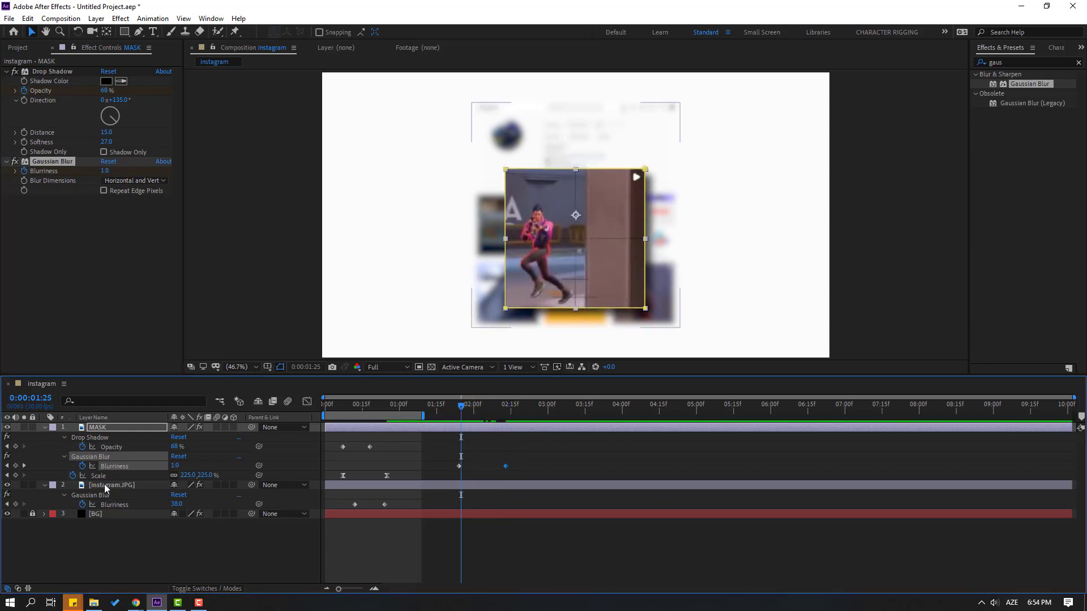
{"action": "left_click", "coordinate": [105, 489]}
{"action": "left_click", "coordinate": [456, 411]}
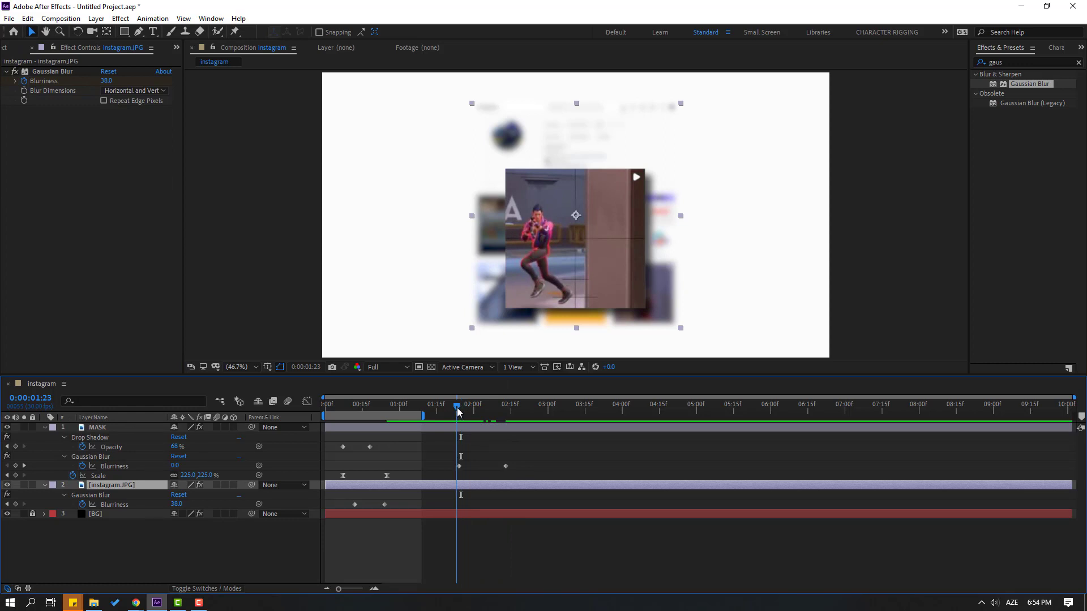
Keyframe the profile's Blurriness at 38 on 1:24 and 0 on 2:13
{"action": "left_click_drag", "start_coordinate": [457, 412], "coordinate": [459, 413]}
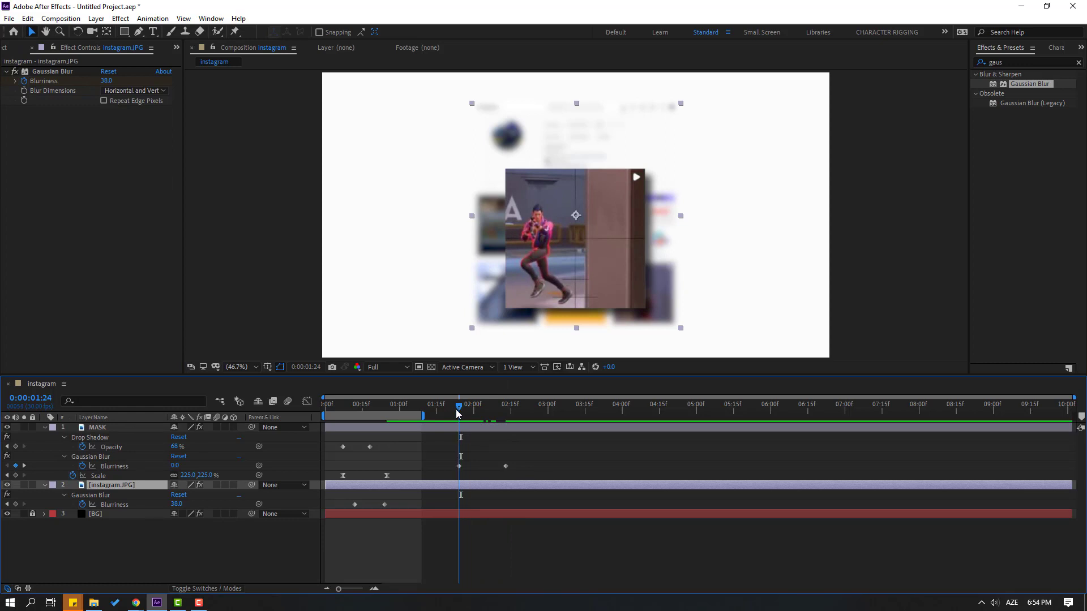
{"action": "left_click", "coordinate": [14, 505]}
{"action": "left_click_drag", "start_coordinate": [467, 411], "coordinate": [507, 419]}
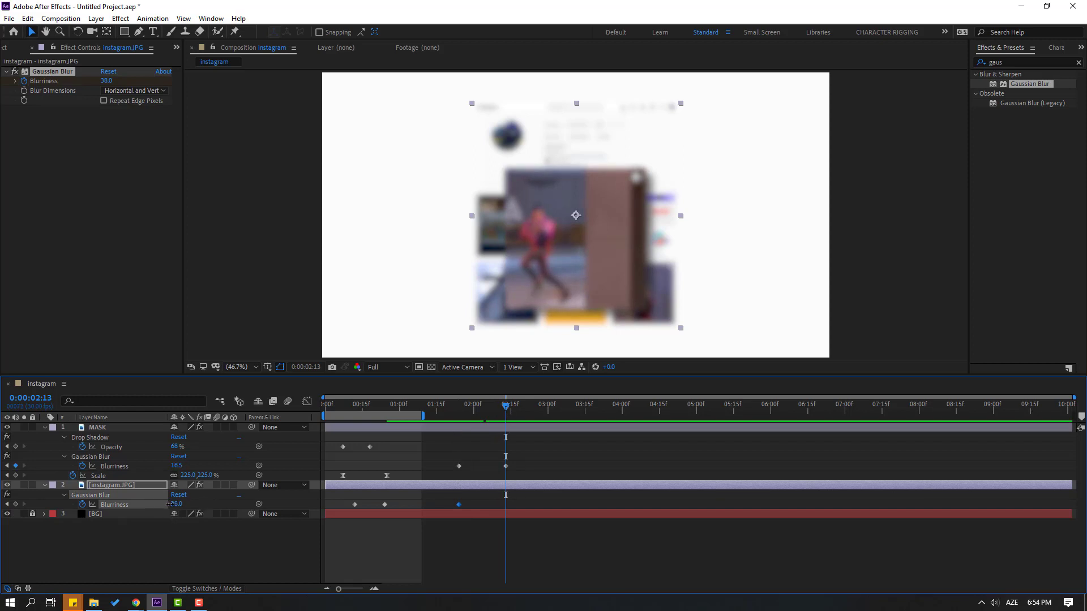
{"action": "left_click_drag", "start_coordinate": [169, 504], "coordinate": [234, 531]}
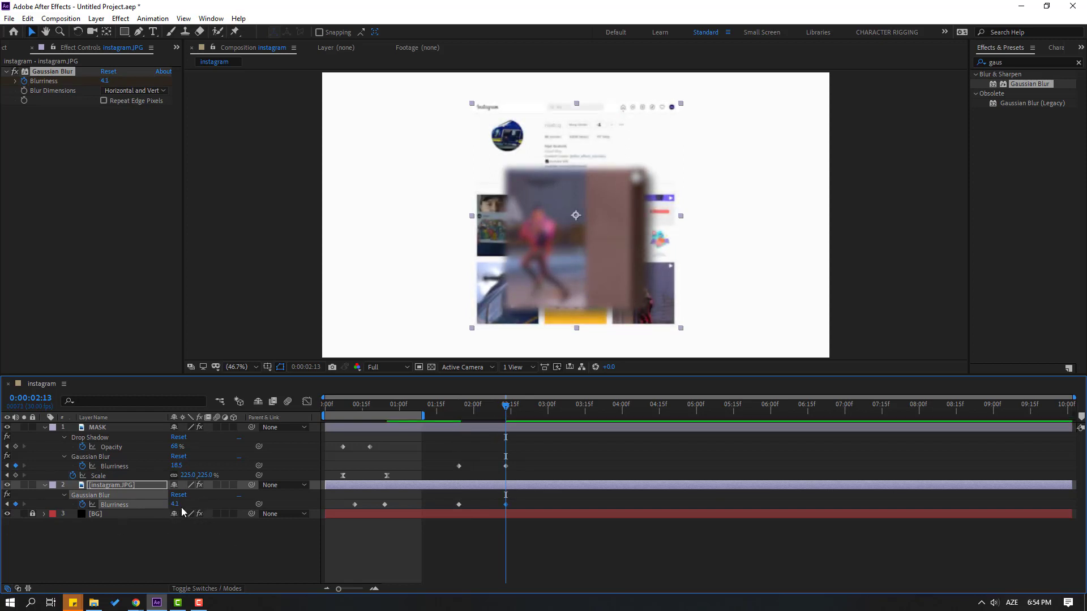
{"action": "left_click", "coordinate": [521, 459]}
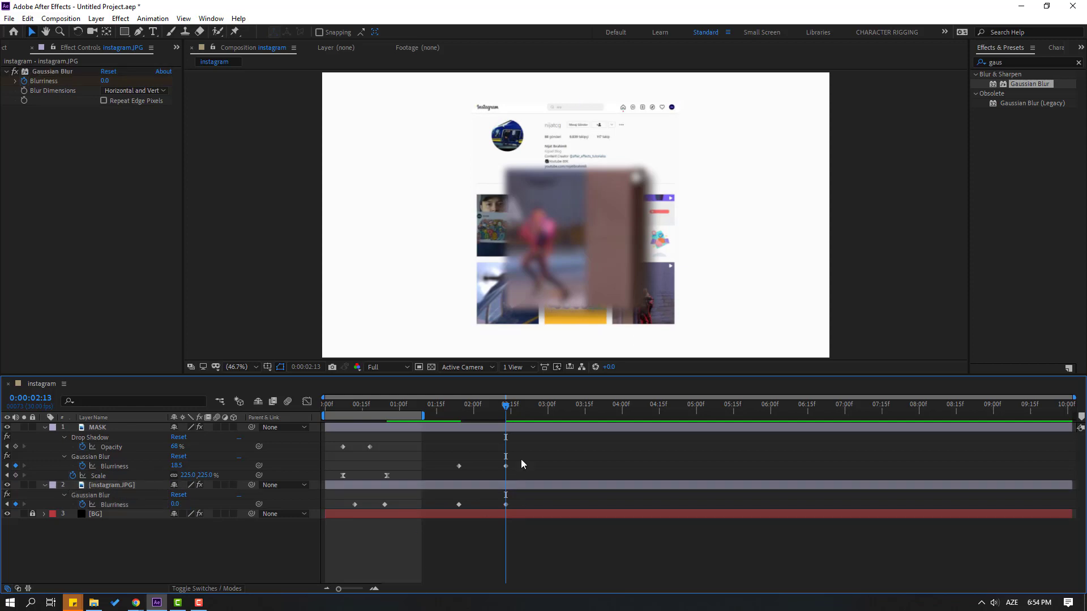
{"action": "left_click_drag", "start_coordinate": [452, 409], "coordinate": [534, 412]}
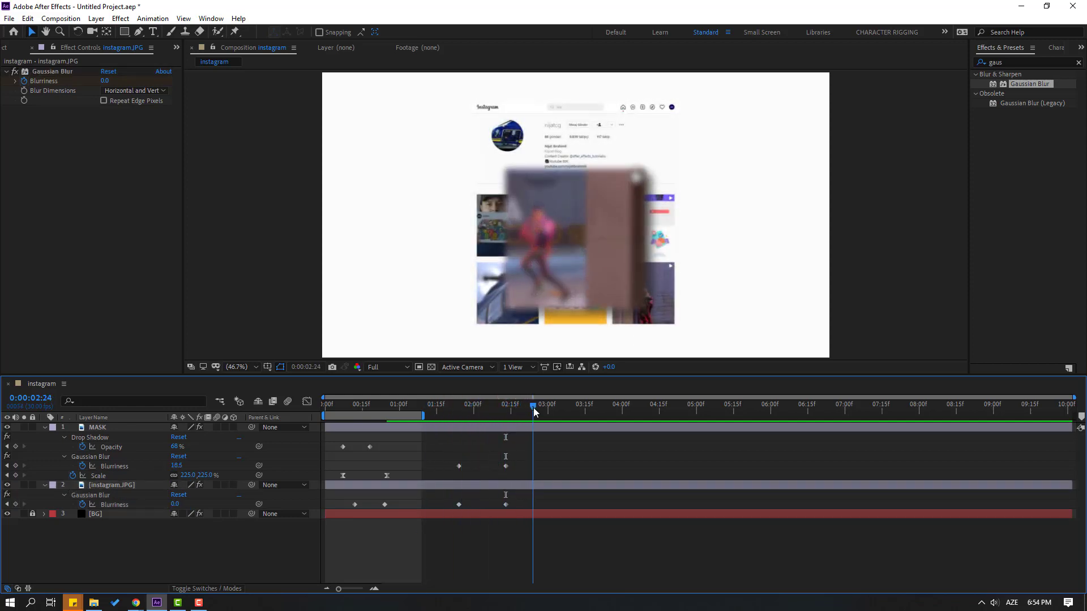
Extend the work area past three seconds, preview, and shift the four Blurriness keyframes earlier
{"action": "left_click_drag", "start_coordinate": [425, 413], "coordinate": [535, 407]}
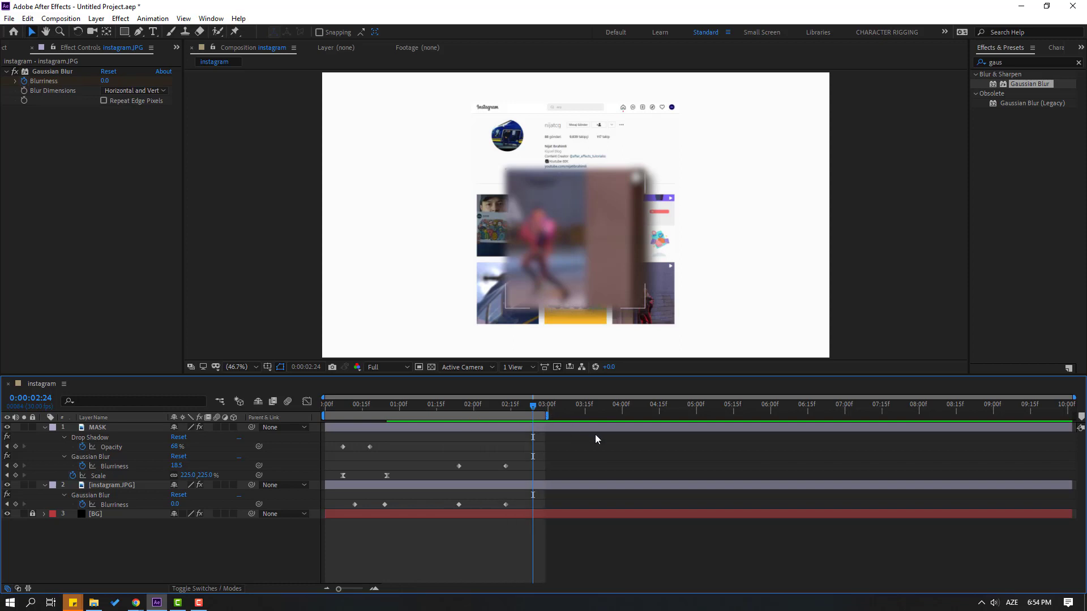
{"action": "key", "text": "space"}
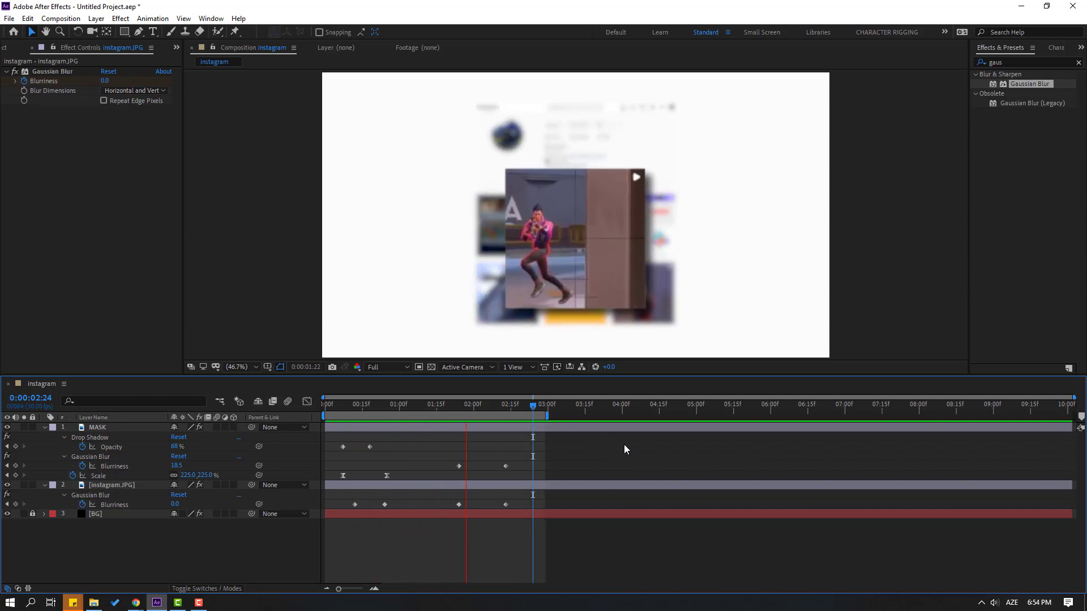
{"action": "left_click_drag", "start_coordinate": [546, 459], "coordinate": [451, 505]}
{"action": "left_click_drag", "start_coordinate": [458, 468], "coordinate": [428, 474]}
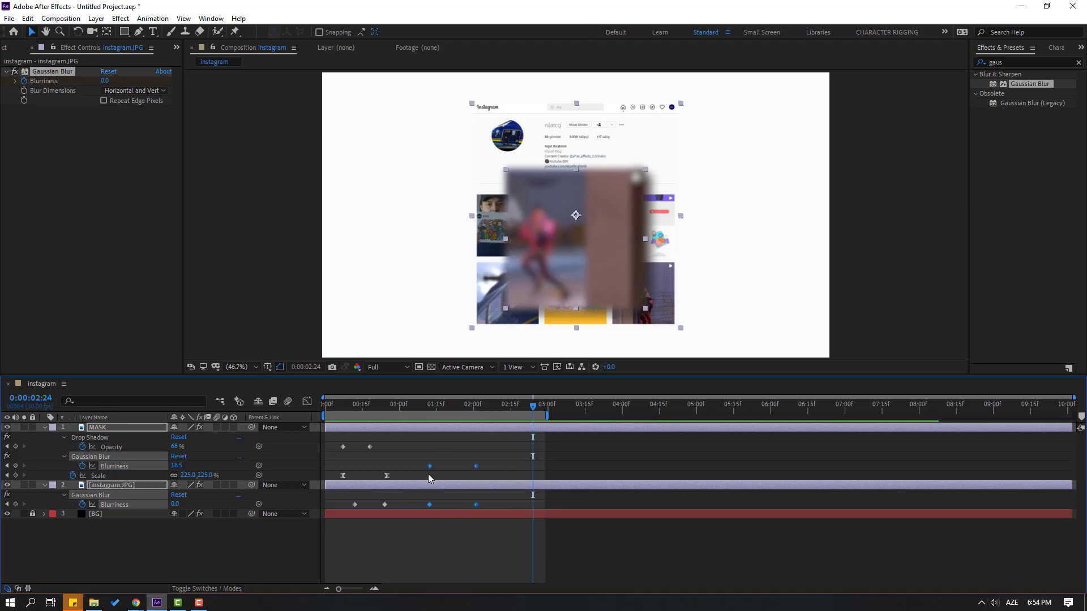
Apply Easy Ease to the four selected blur keyframes
{"action": "right_click", "coordinate": [476, 467]}
{"action": "mouse_move", "coordinate": [566, 458]}
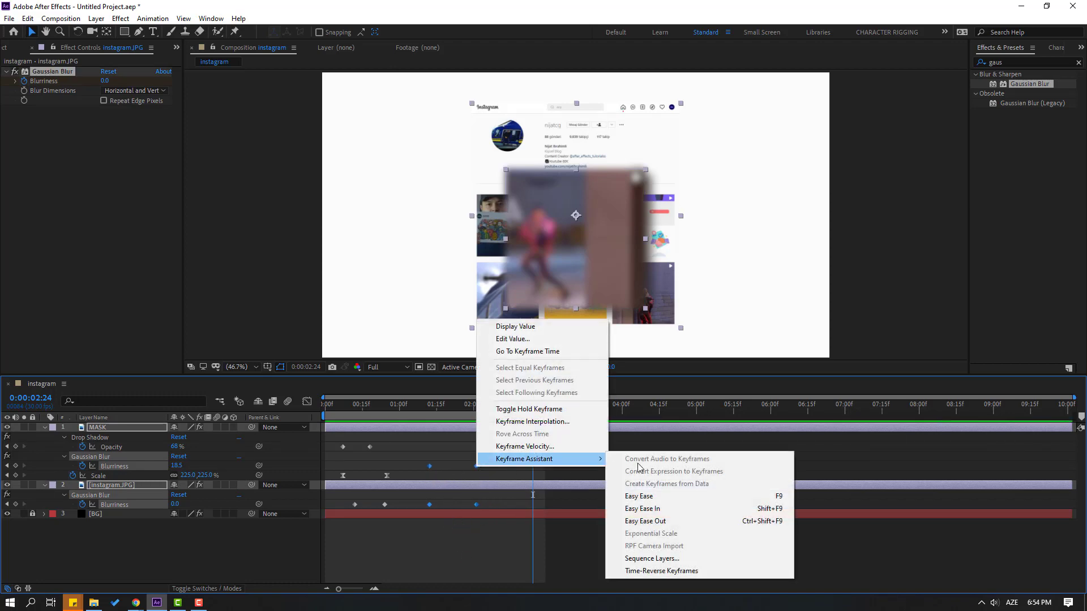
{"action": "left_click", "coordinate": [629, 497]}
Preview the eased blur and extend the work area end to 5:00
{"action": "key", "text": "space"}
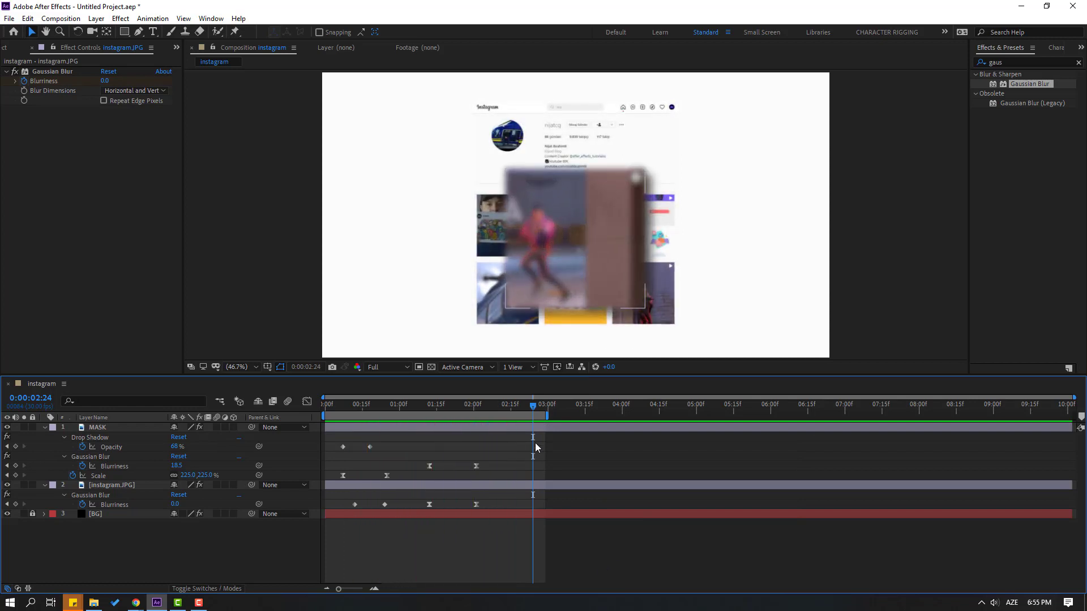
{"action": "left_click_drag", "start_coordinate": [488, 407], "coordinate": [690, 416]}
{"action": "left_click_drag", "start_coordinate": [483, 412], "coordinate": [525, 412]}
Keyframe the MASK post's Blurriness at 2:21, then set it to 0 at 3:12
{"action": "left_click", "coordinate": [16, 465]}
{"action": "left_click", "coordinate": [90, 457]}
{"action": "left_click", "coordinate": [176, 465]}
{"action": "type", "text": "0"}
{"action": "key", "text": "Return"}
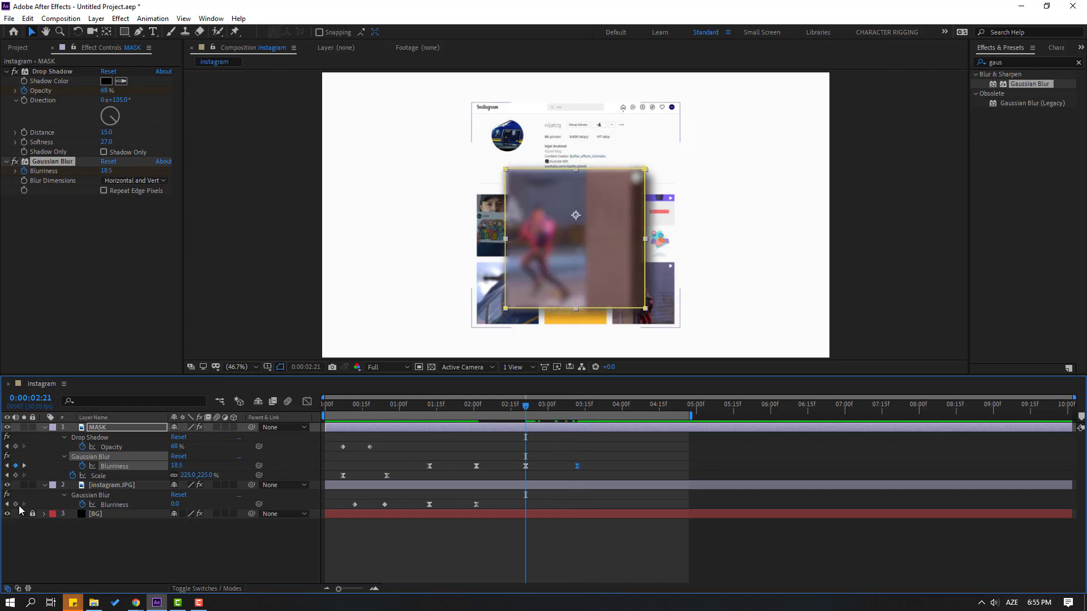
Keyframe instagram.JPG Blurriness at 0 at 2:21, raise it to 40 at 3:12, and preview
{"action": "left_click", "coordinate": [15, 504]}
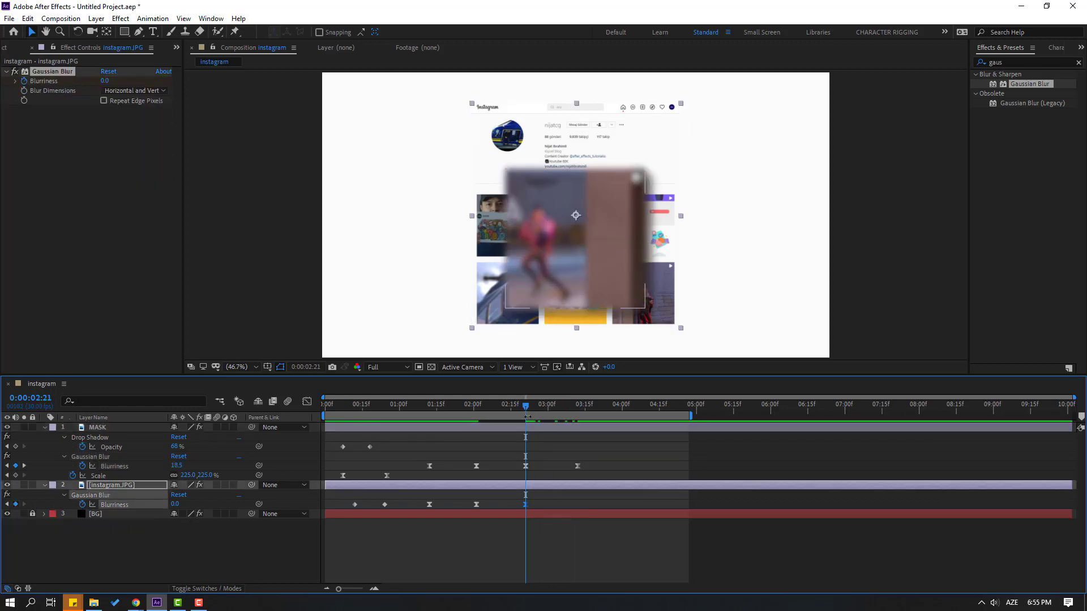
{"action": "left_click_drag", "start_coordinate": [530, 407], "coordinate": [578, 406]}
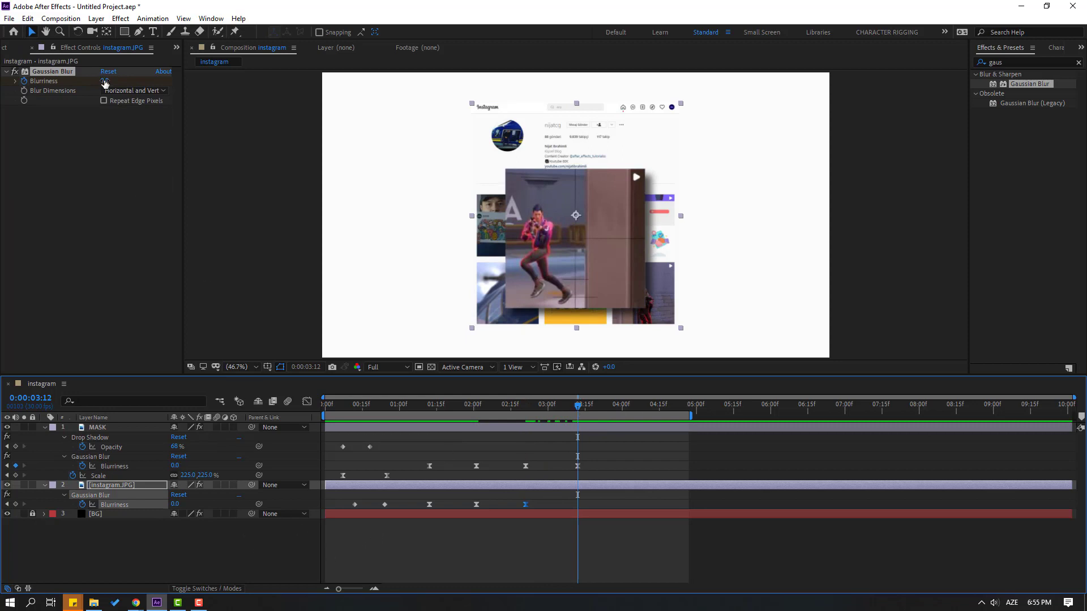
{"action": "left_click_drag", "start_coordinate": [104, 81], "coordinate": [127, 81]}
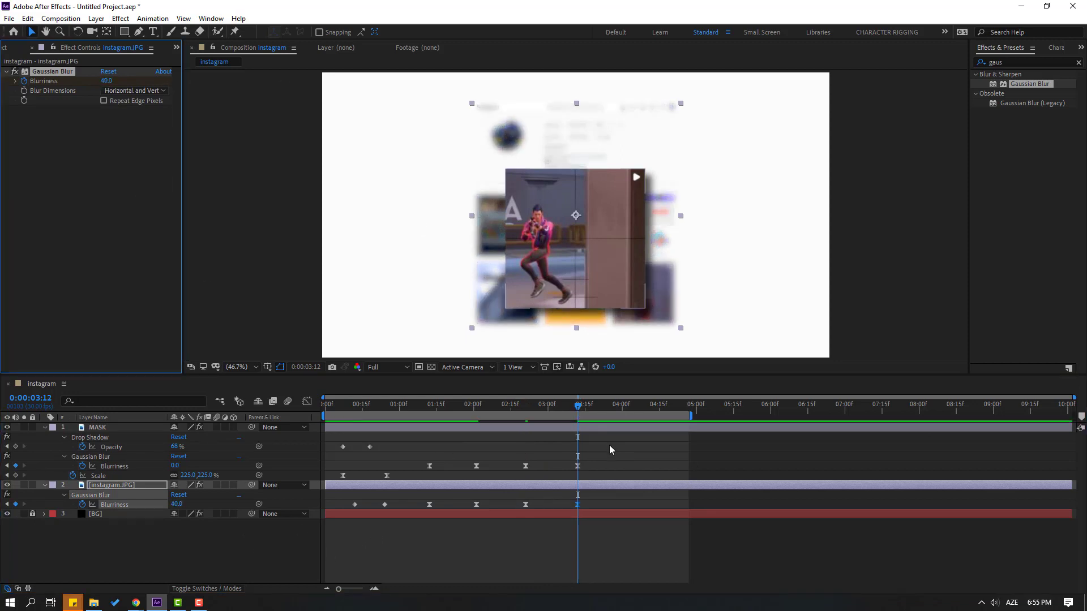
{"action": "left_click", "coordinate": [759, 541]}
{"action": "key", "text": "space"}
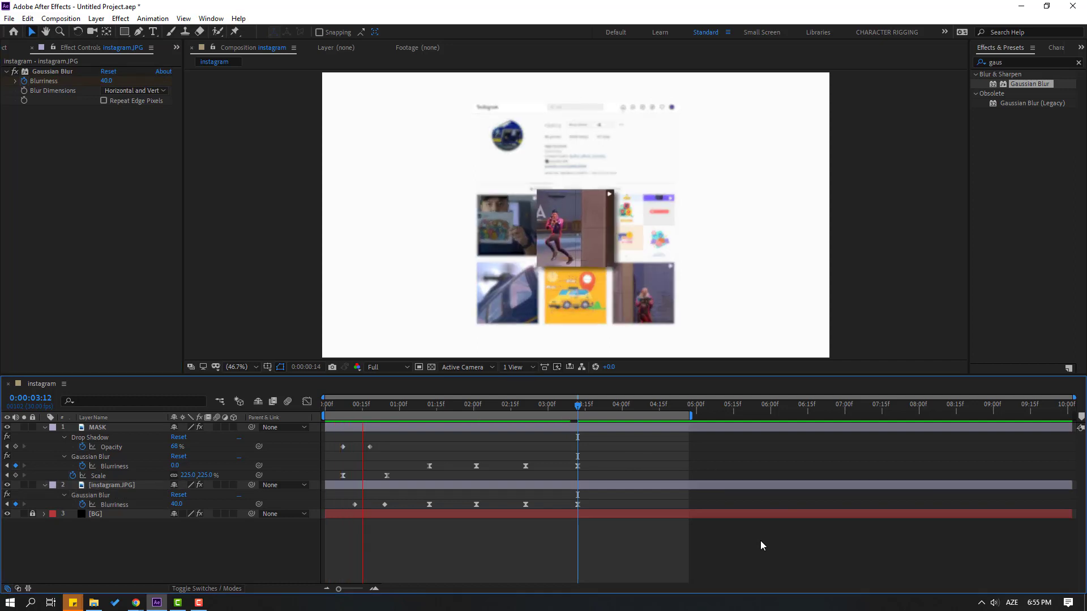